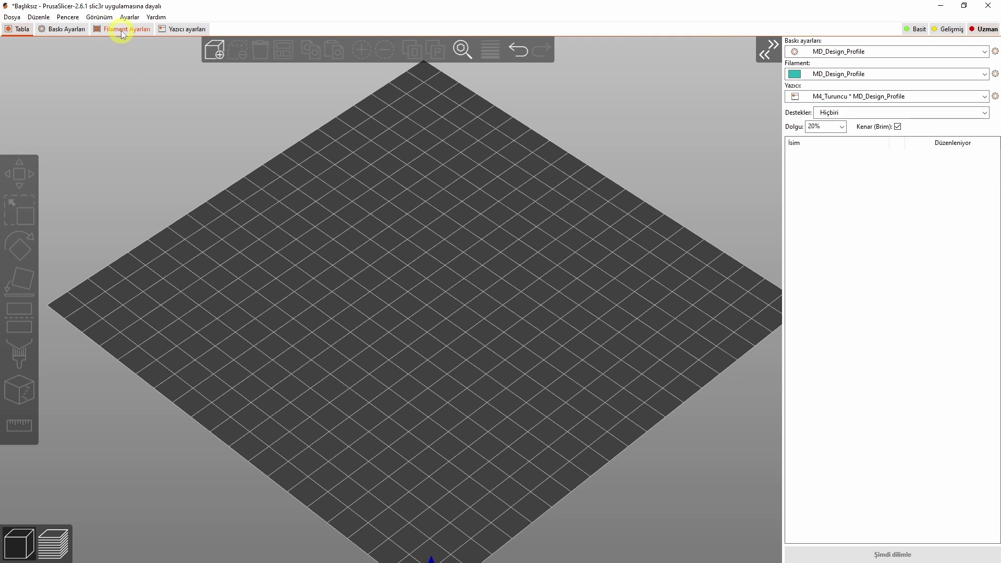
Add a box shape (Kutu) to the empty build plate.
left_click(121, 29)
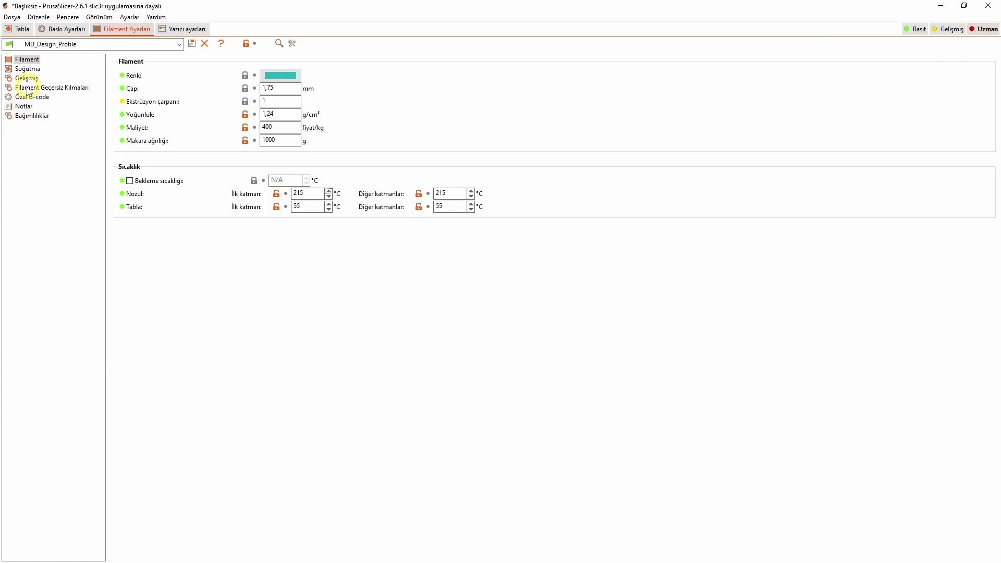
left_click(27, 60)
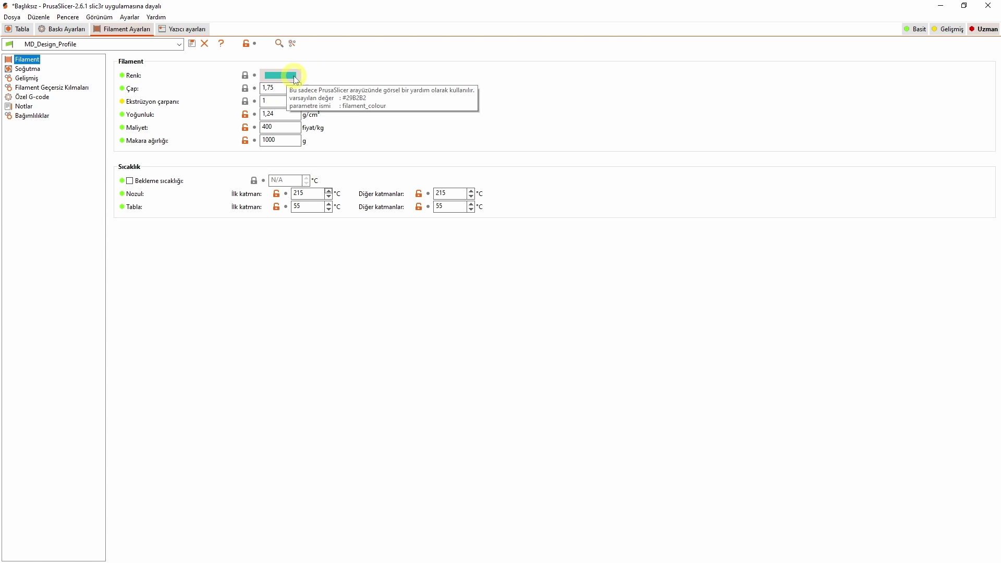
left_click(24, 29)
right_click(409, 281)
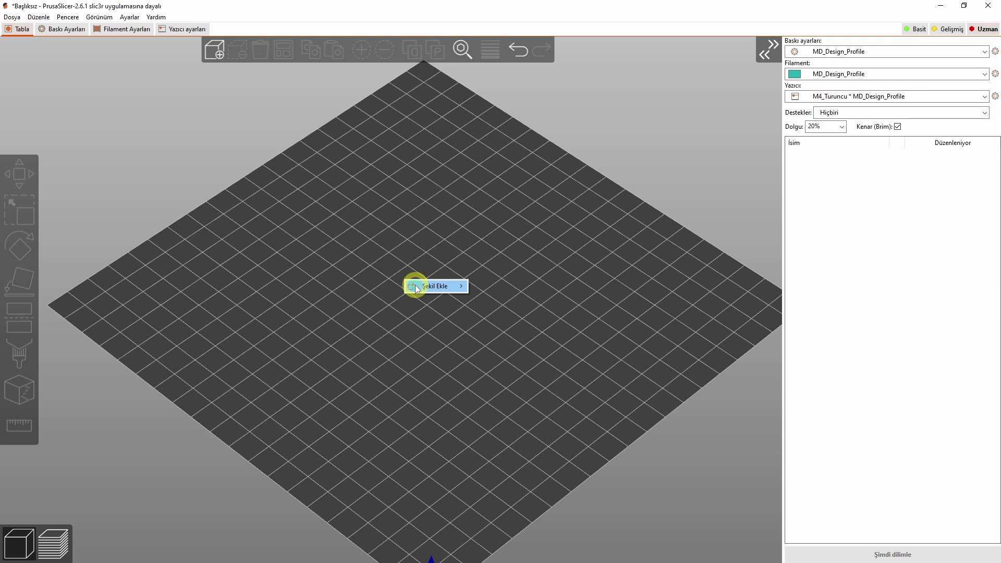
left_click(490, 285)
left_click(495, 368)
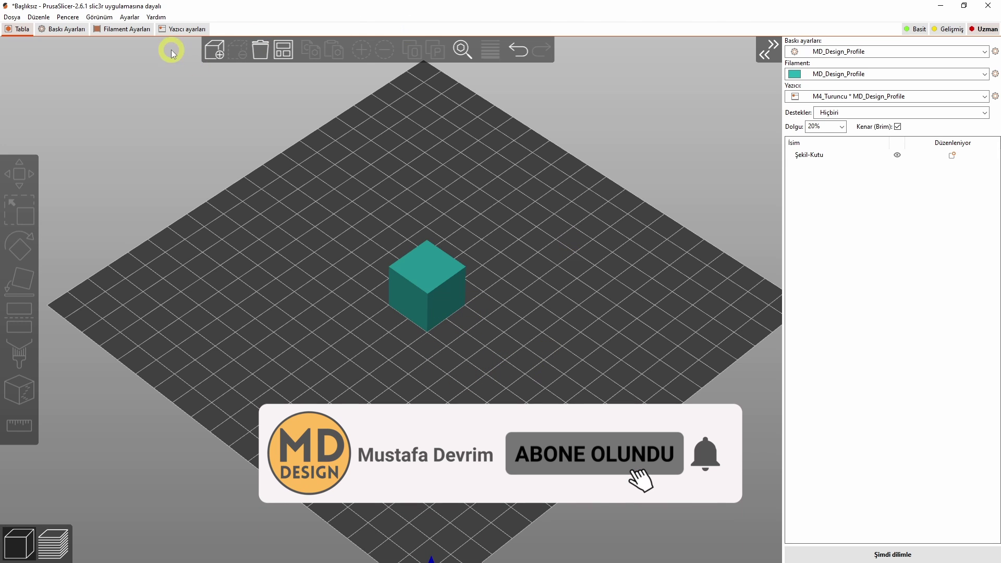
Set the filament display colour to magenta using the basic colour swatches.
left_click(124, 29)
left_click(280, 76)
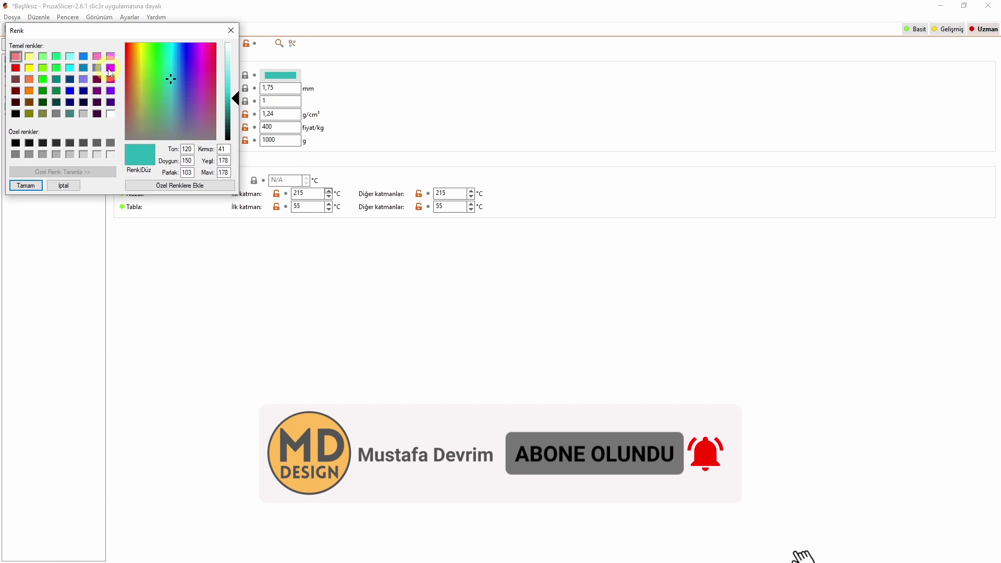
left_click(110, 69)
left_click(28, 182)
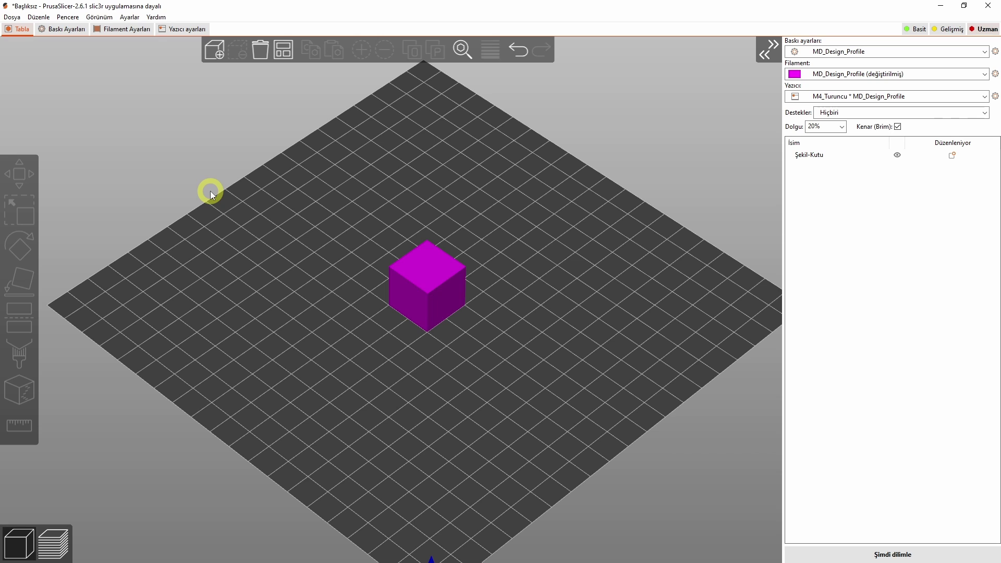
Slice the box after reviewing the filament properties and the print profile's layer and wall settings.
left_click(143, 29)
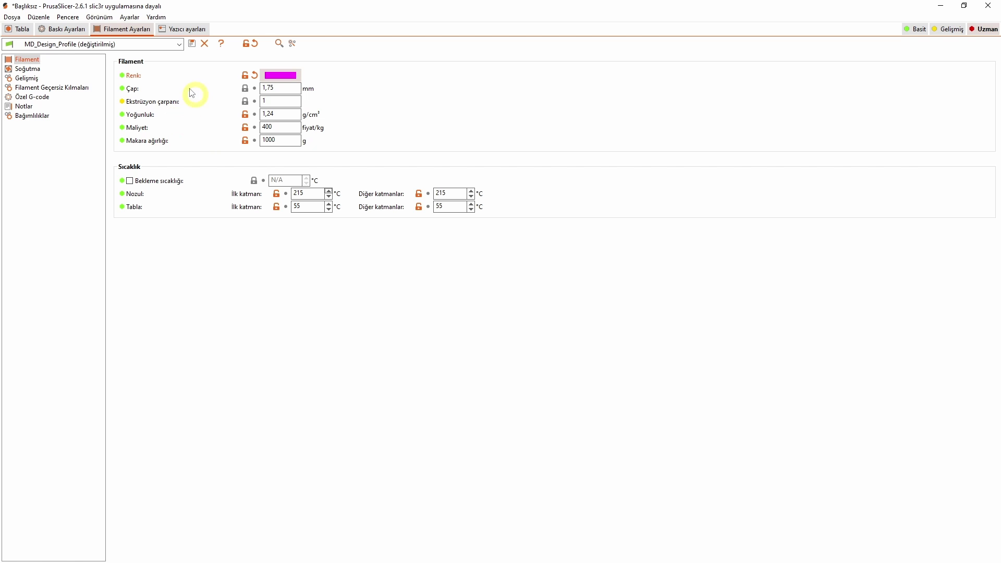
mouse_move(263, 102)
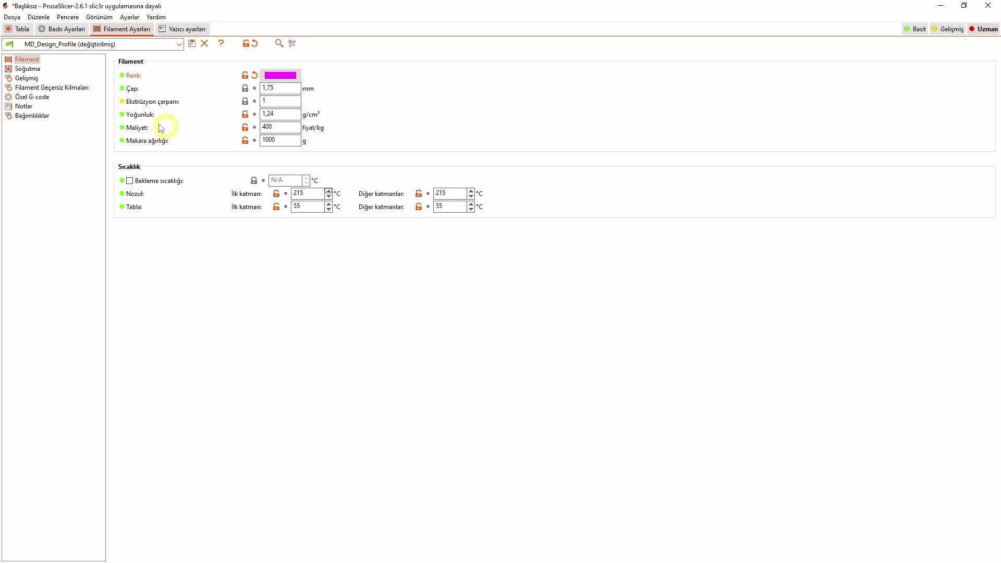
left_click(66, 29)
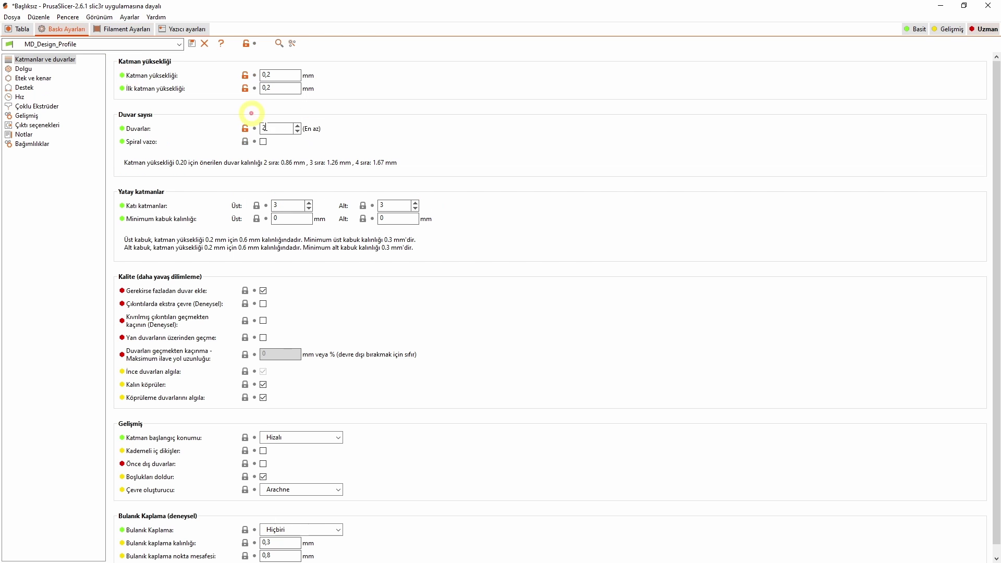
left_click(19, 30)
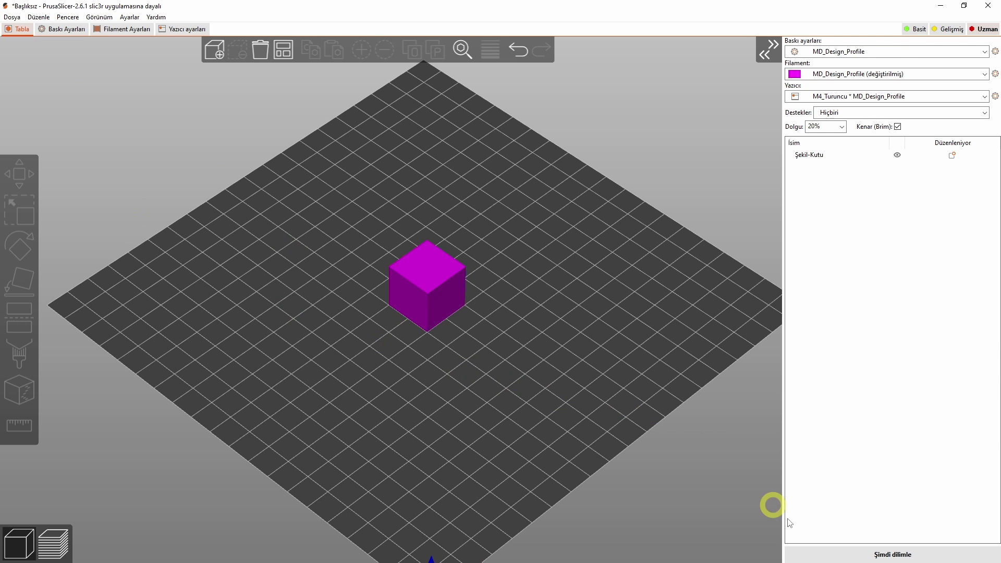
left_click(829, 552)
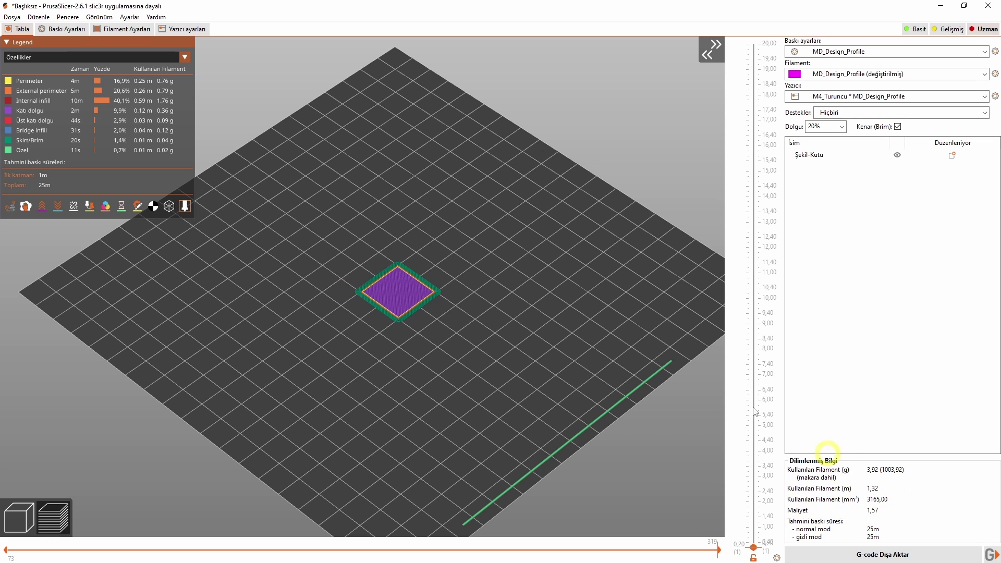
Compare the filament's cost per kilogram with the sliced box's cost and material usage, and review the nozzle temperature settings.
left_click(136, 32)
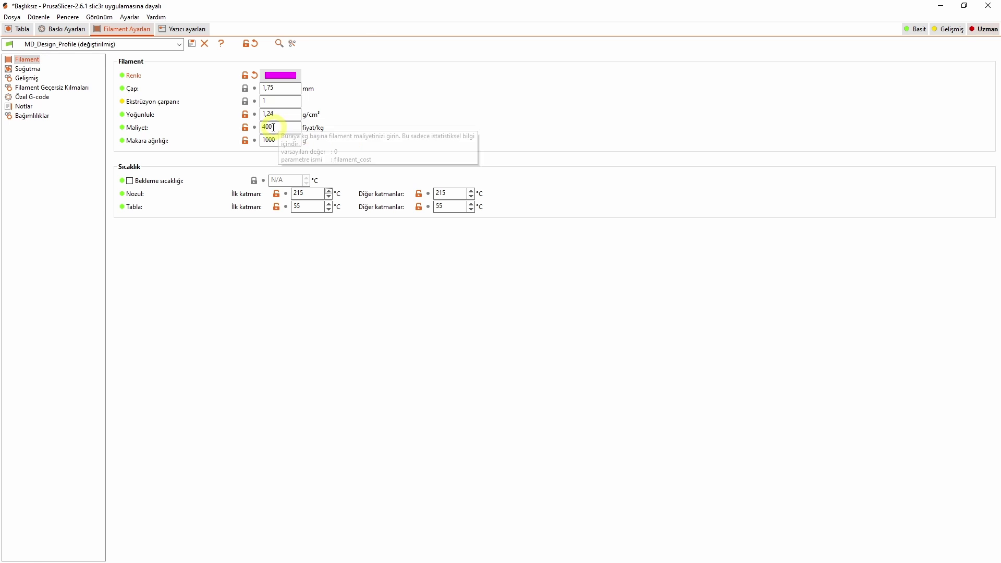
left_click(19, 29)
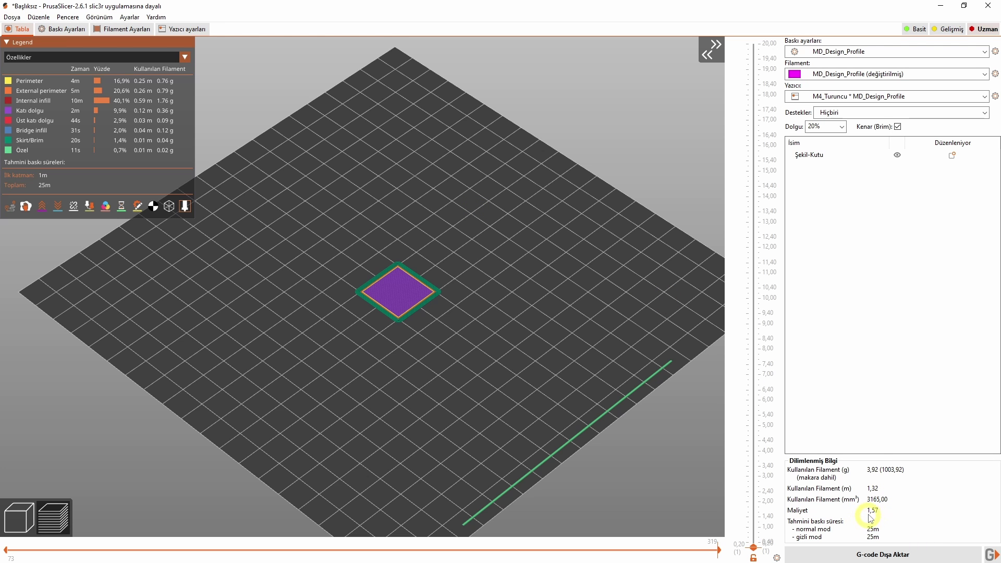
left_click_drag(719, 495, 583, 457)
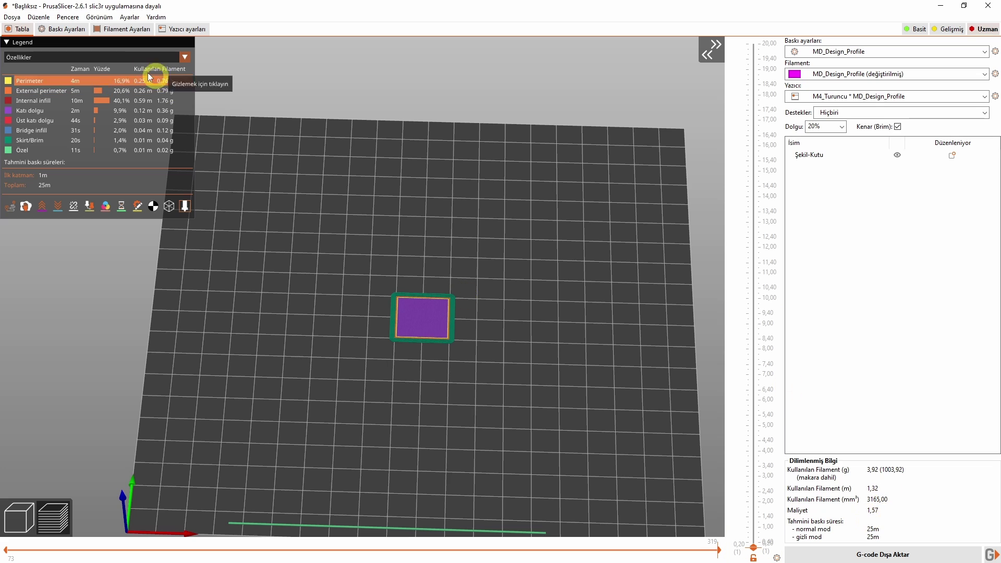
left_click(110, 30)
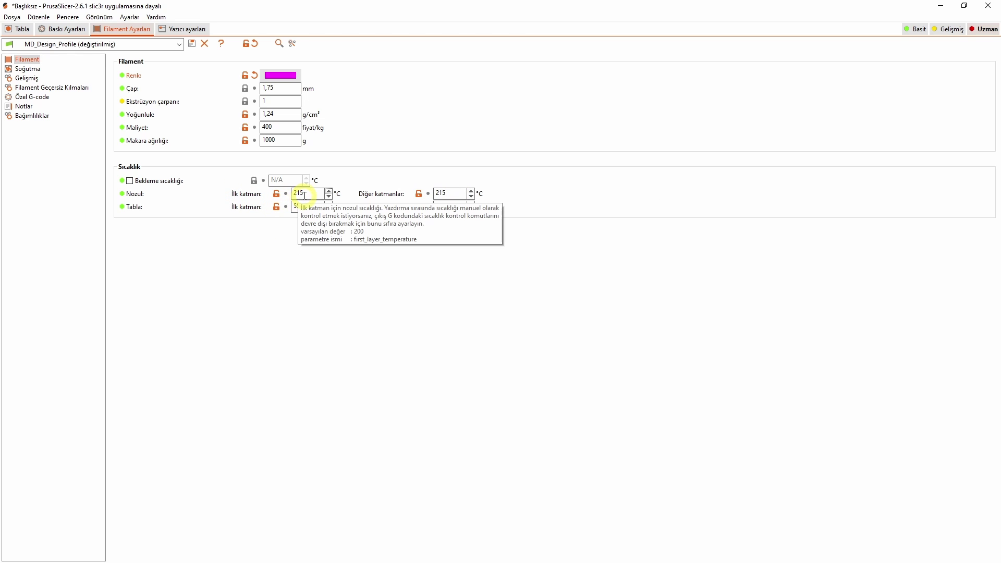
left_click(471, 196)
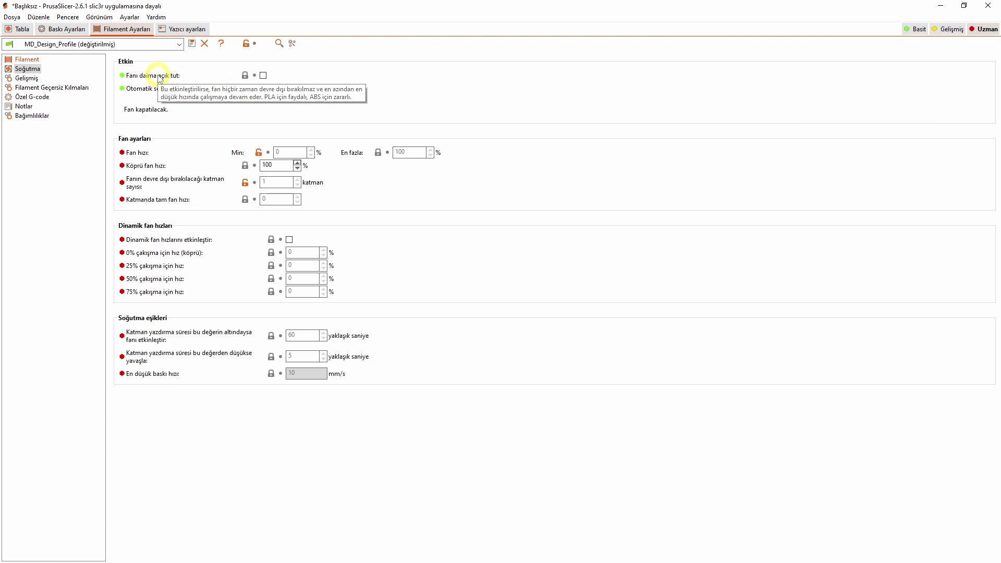
Enable keeping the fan always on in the filament's cooling settings and set the minimum fan speed to 50%.
left_click(263, 76)
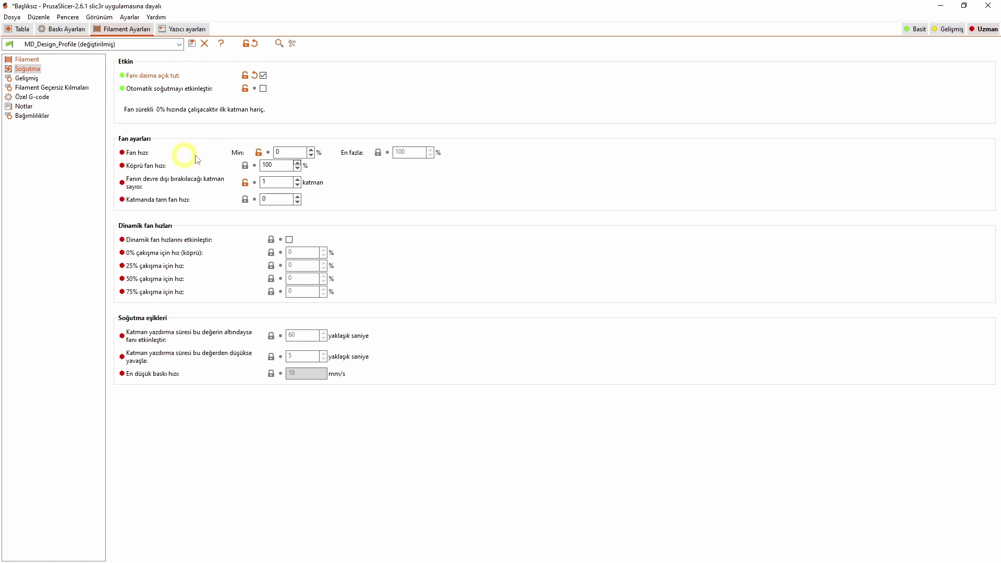
left_click(264, 76)
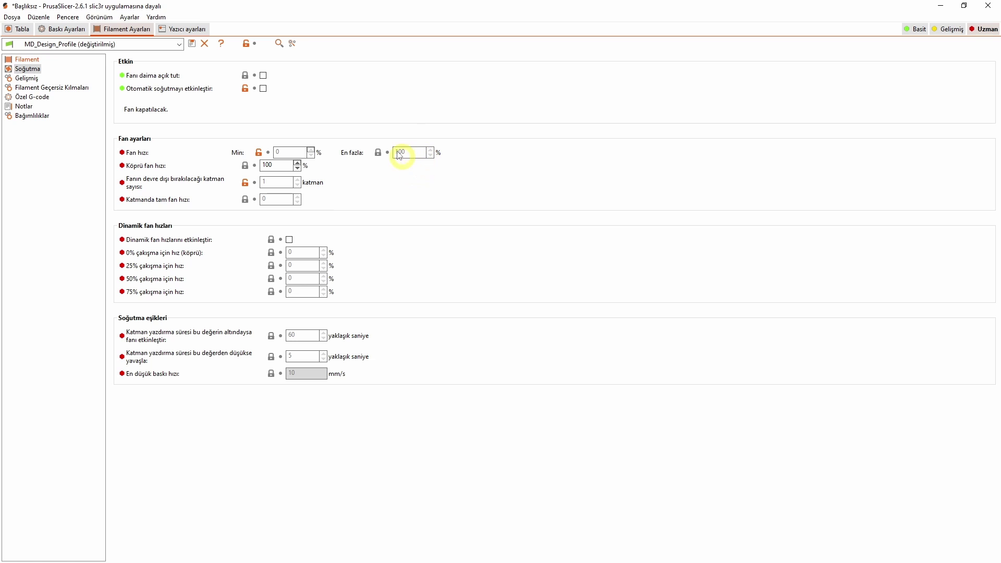
left_click(264, 75)
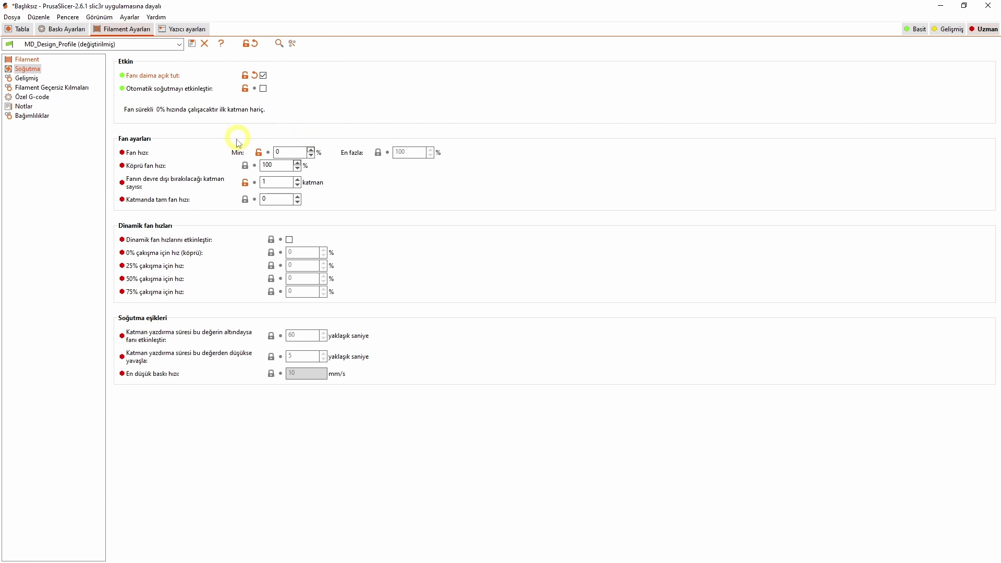
left_click(293, 154)
type("50")
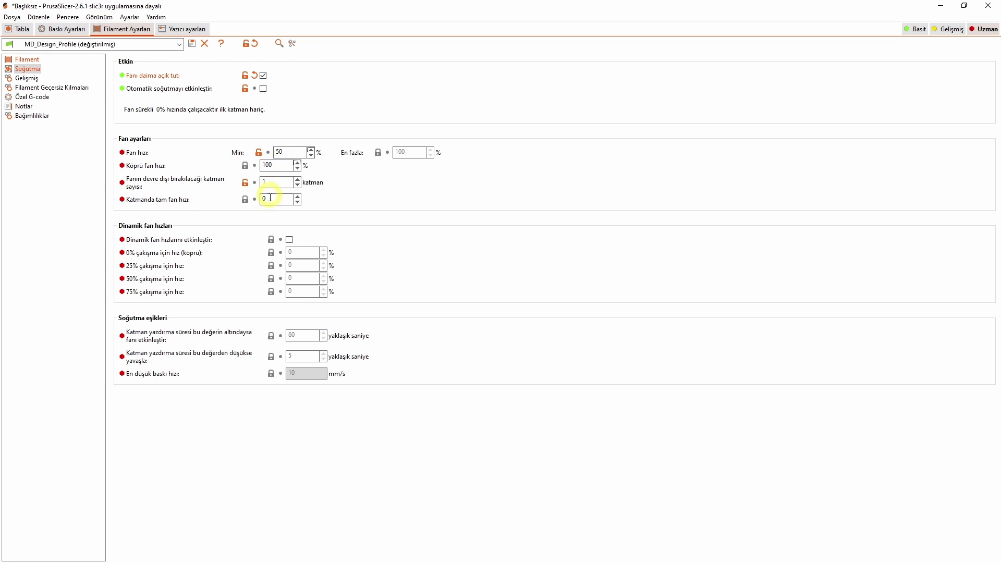
mouse_move(156, 186)
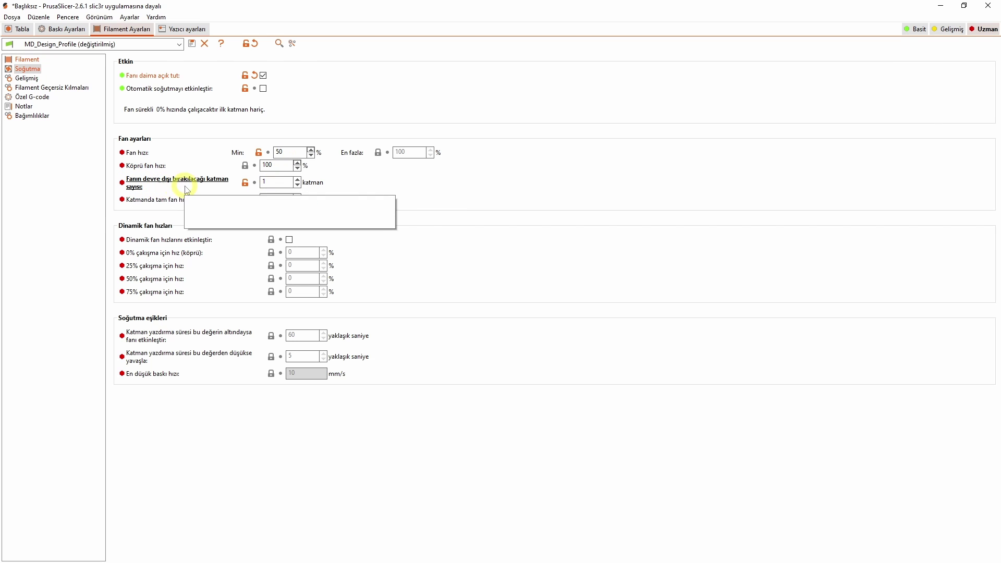
mouse_move(273, 183)
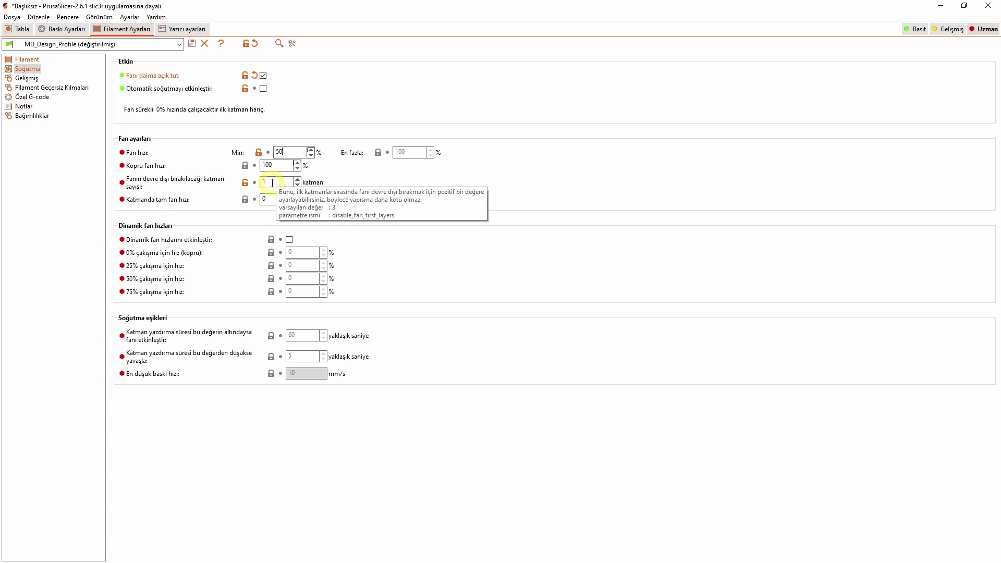
mouse_move(290, 156)
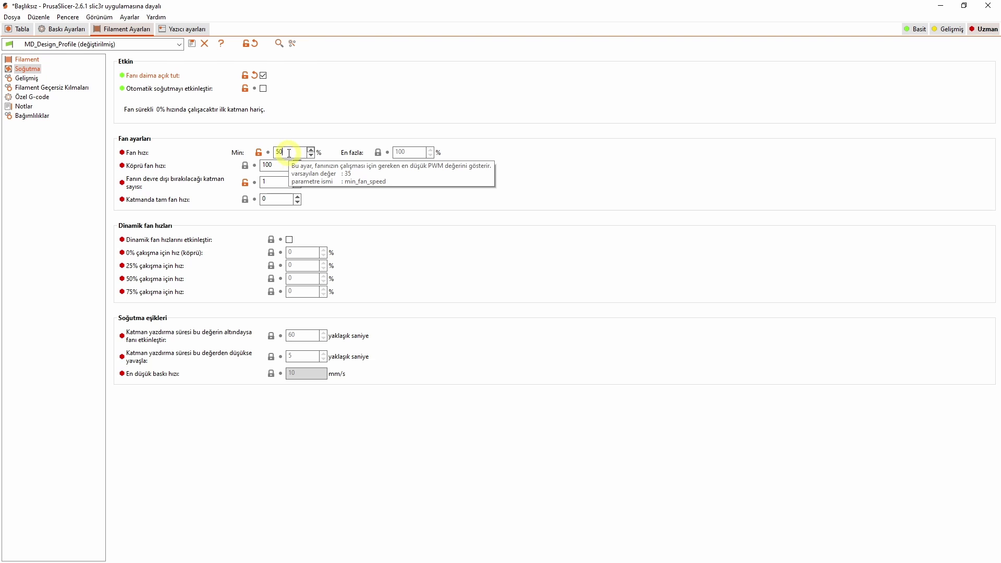
key("Tab")
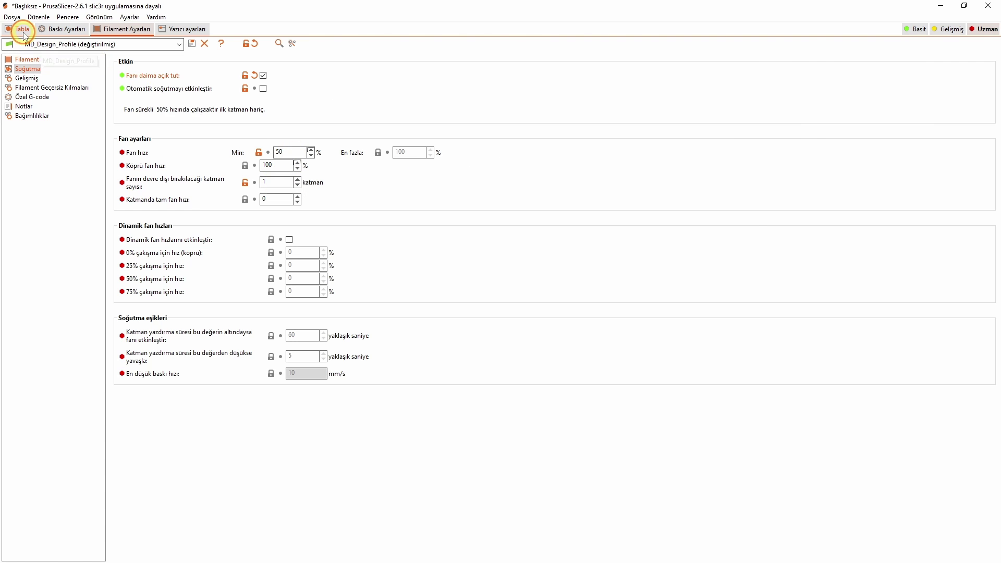
Slice the box again and colour the layer preview by fan speed (Fan hızı).
left_click(22, 30)
left_click_drag(457, 400, 456, 384)
left_click(849, 552)
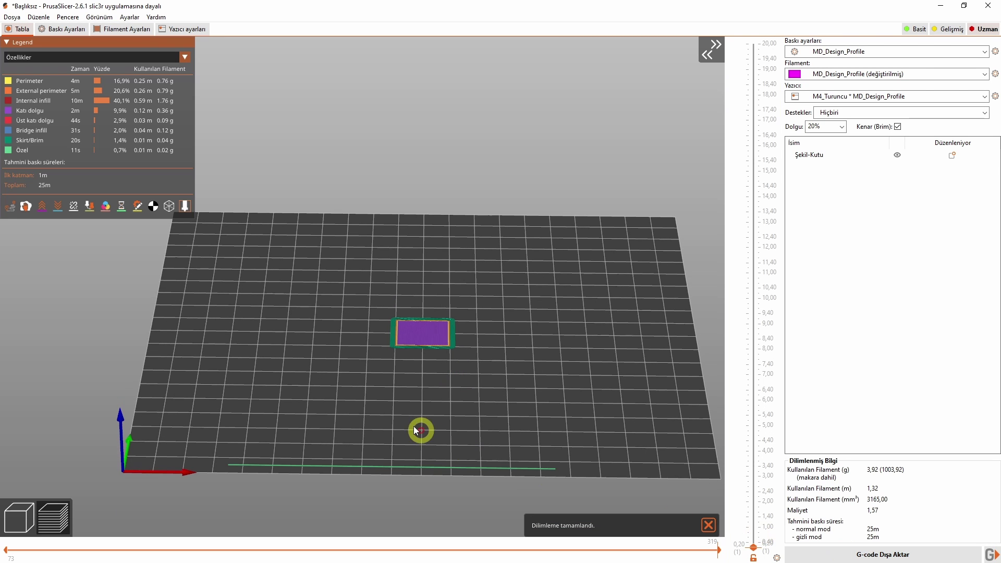
left_click_drag(415, 431, 393, 417)
scroll(393, 417, "up", 3)
left_click(73, 56)
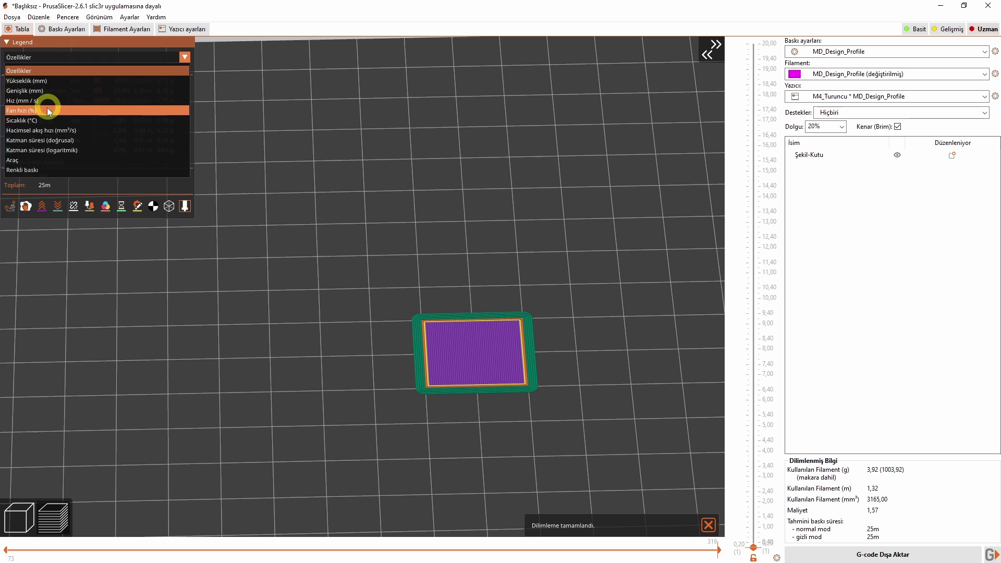
left_click(48, 111)
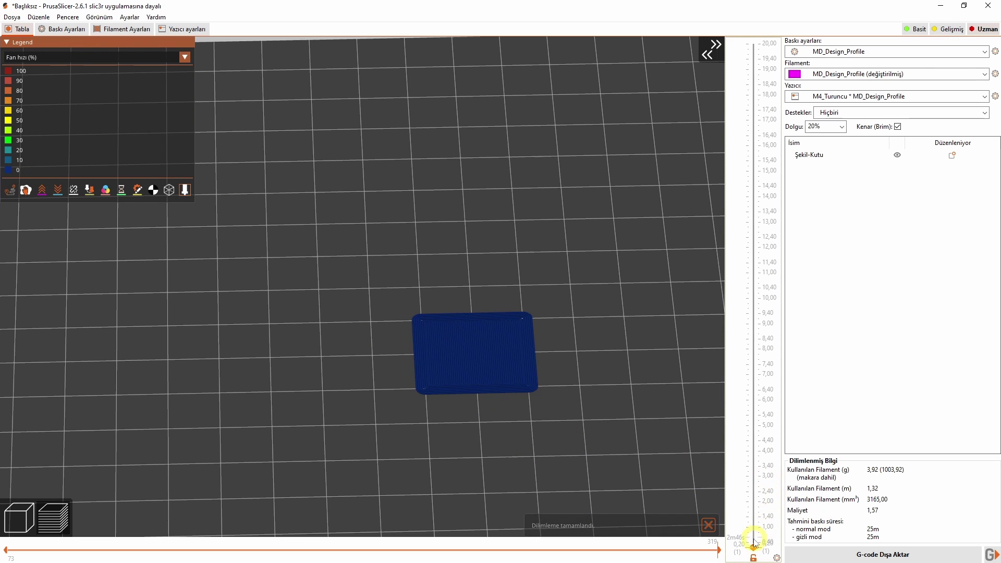
Examine the fan speed colours layer by layer, from the first layers up to 19.60 mm height.
scroll(754, 542, "up", 1)
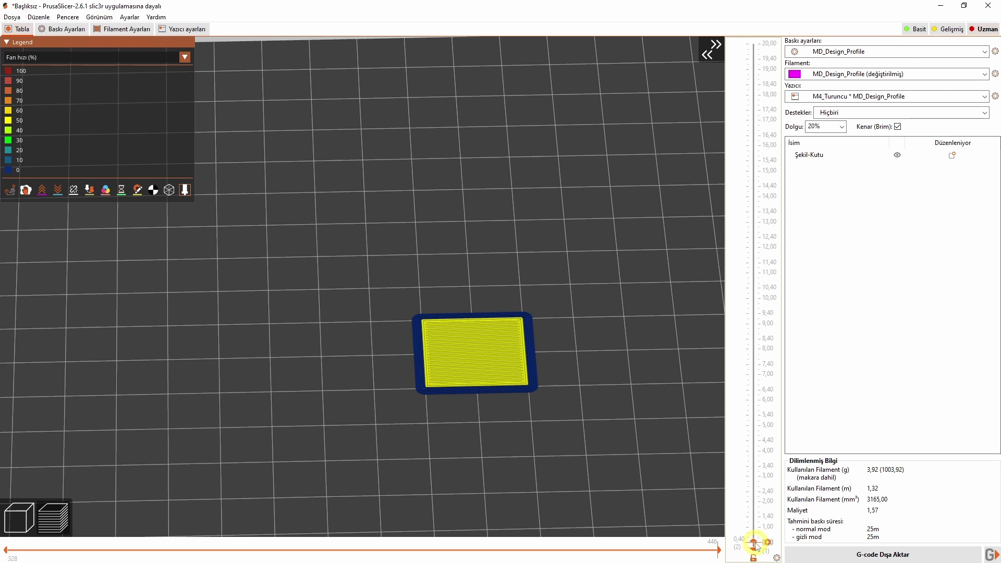
left_click_drag(756, 546, 753, 49)
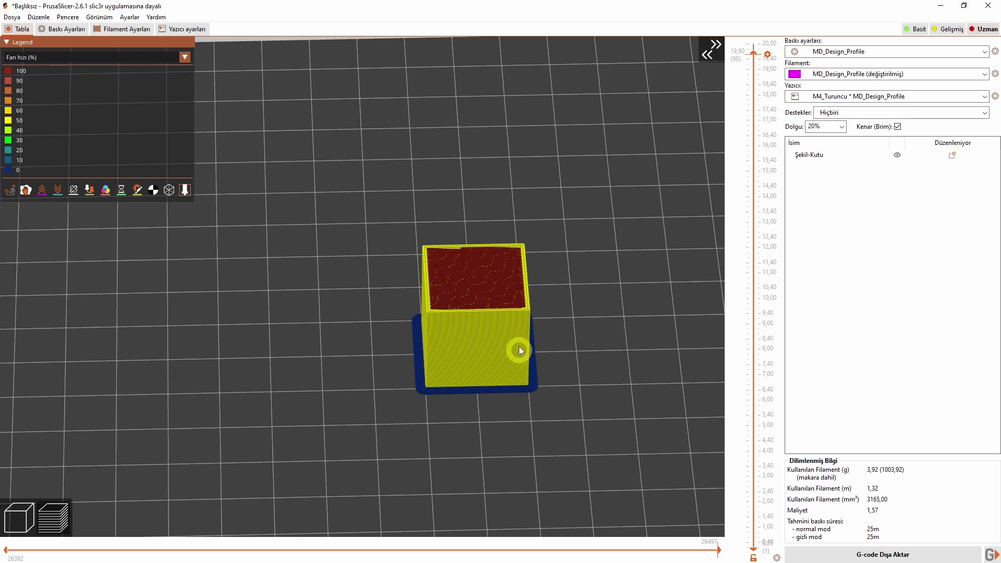
left_click_drag(467, 346, 465, 358)
scroll(368, 356, "up", 3)
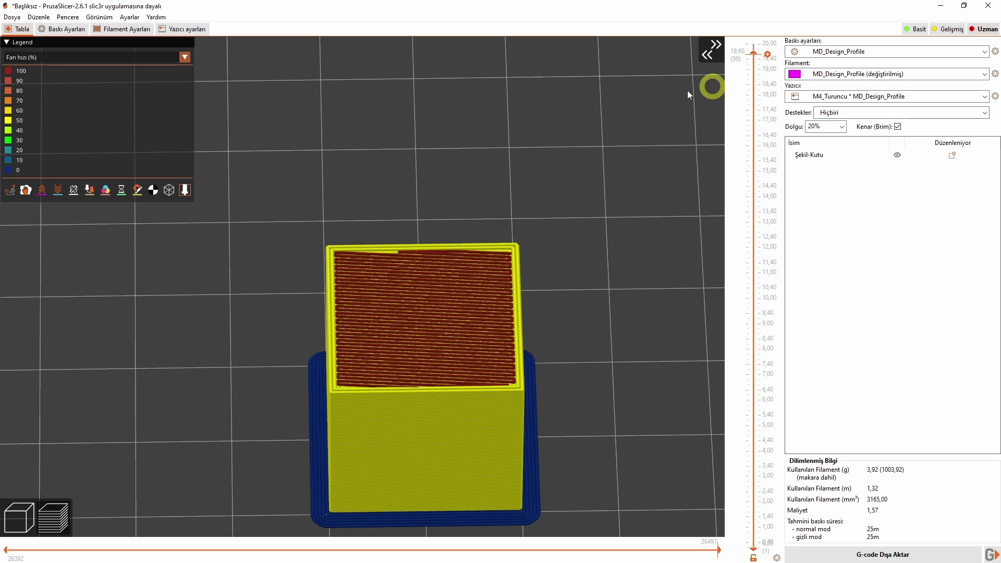
Set the filament's bridge fan speed (Köprü fan hızı) to 70% and show the fan speed preview again.
left_click(115, 29)
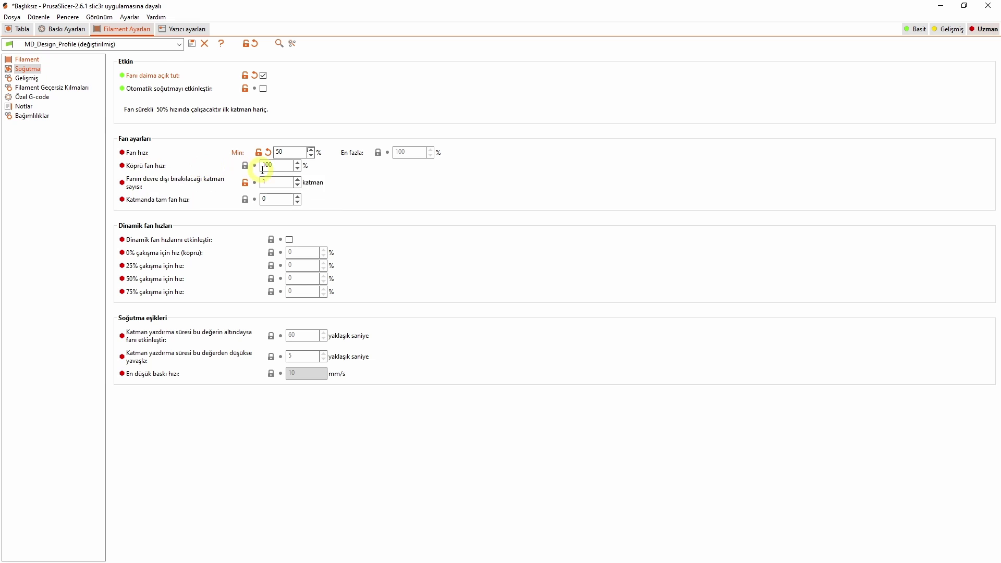
double_click(280, 165)
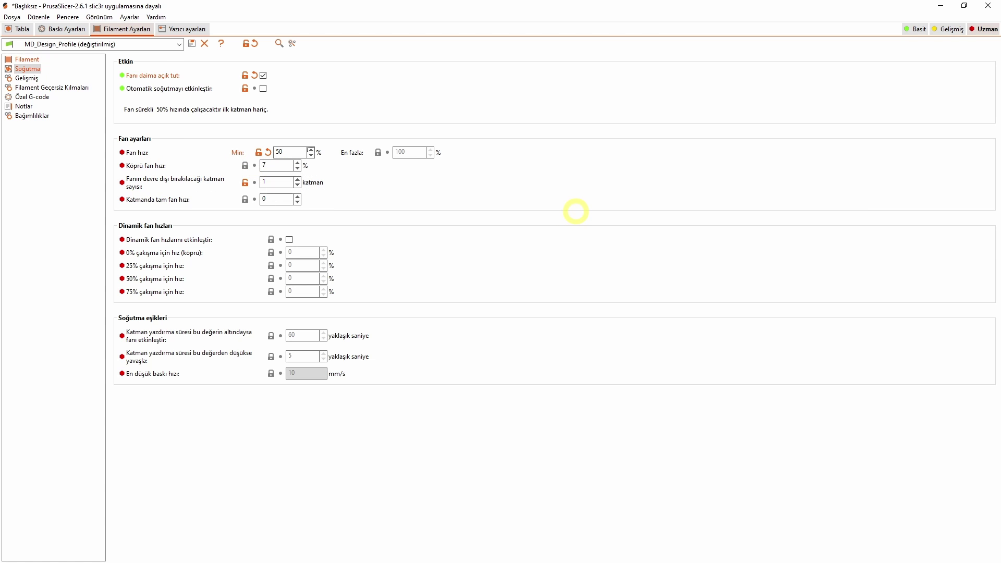
left_click(20, 29)
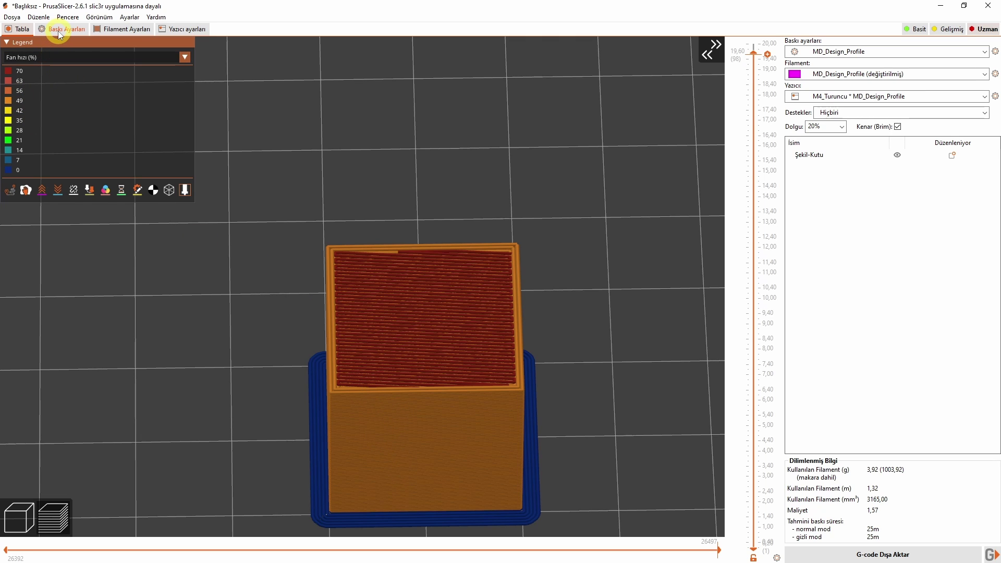
Enable automatic cooling (Otomatik soğutmayı etkinleştir) in the filament's cooling settings.
left_click(122, 28)
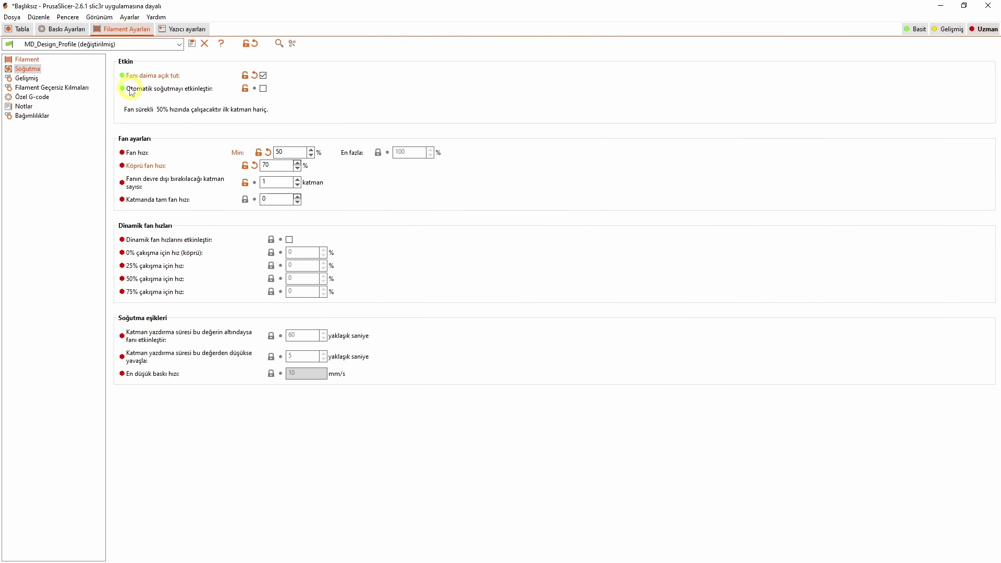
left_click(263, 88)
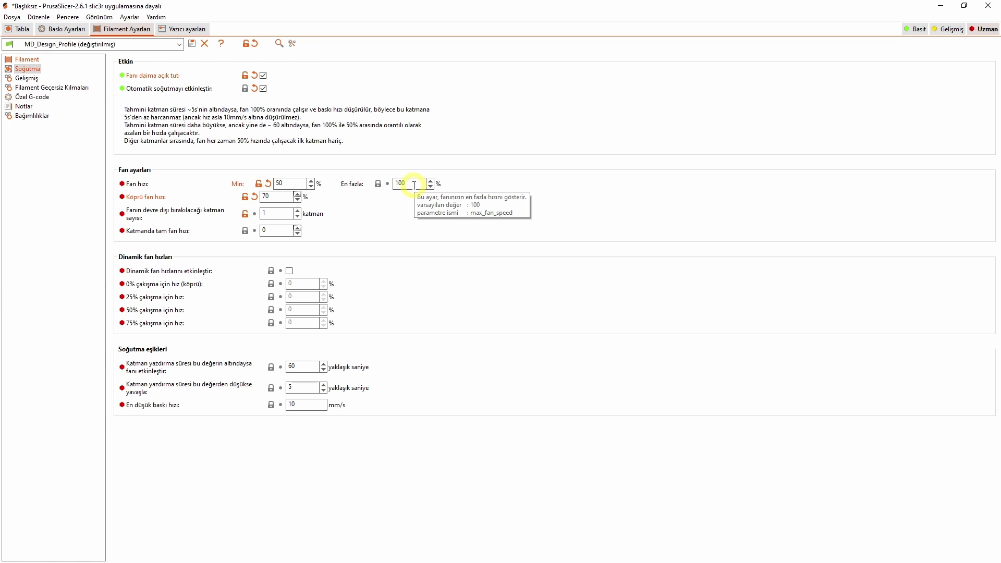
Set the filament's minimum fan speed (Fan hızı Min) to 20% and slice the box again.
double_click(284, 183)
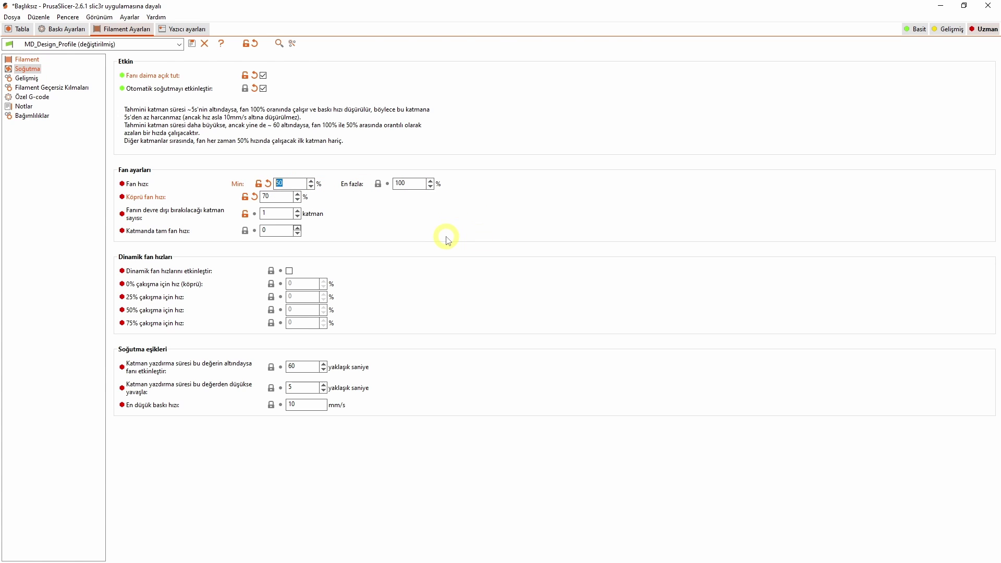
type("20")
left_click(17, 28)
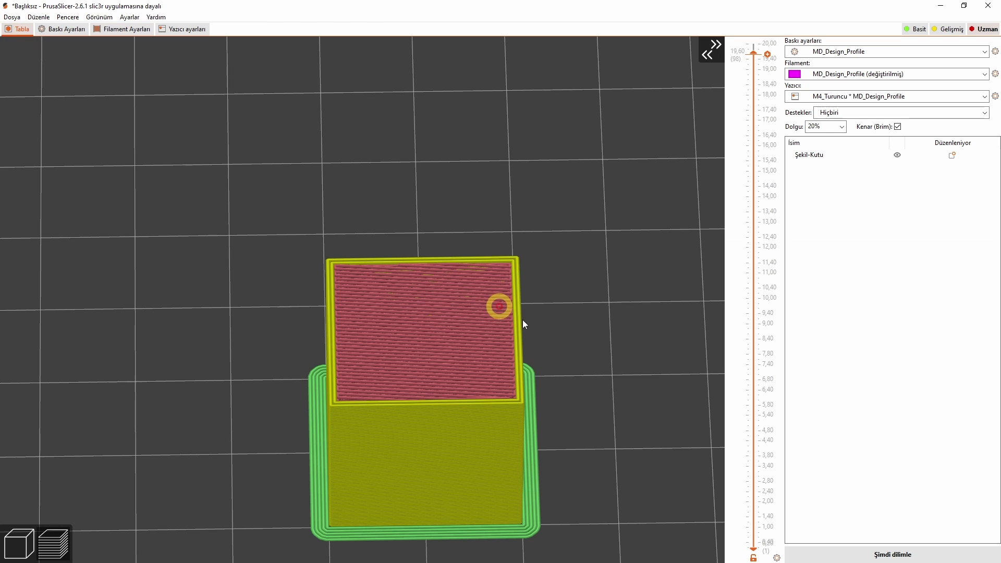
left_click_drag(453, 500, 406, 387)
scroll(454, 354, "up", 4)
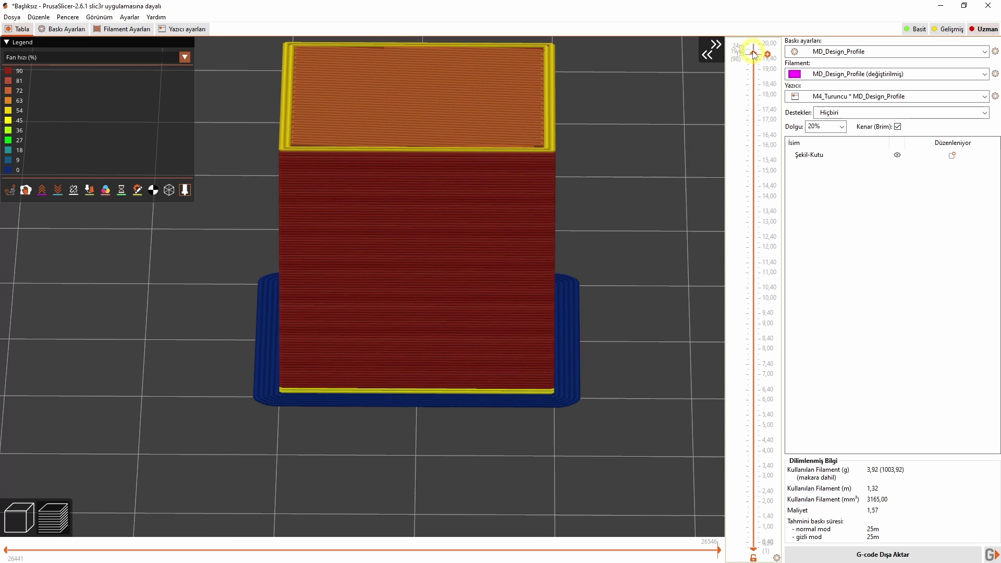
Compare the fan speed colours of the box between the layers at 18.40 mm and 19.60 mm height.
left_click_drag(754, 53, 754, 84)
scroll(379, 194, "up", 5)
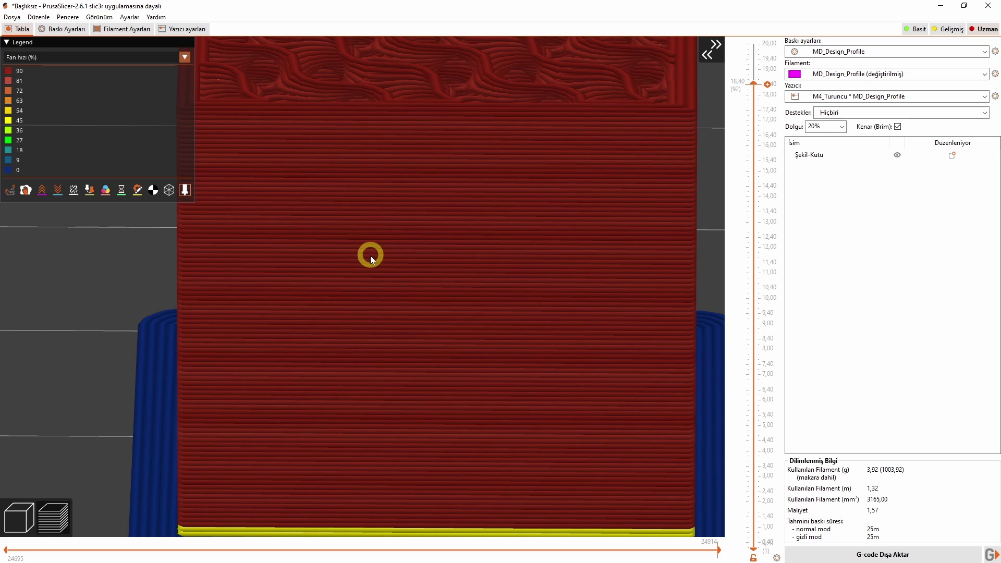
scroll(371, 255, "down", 5)
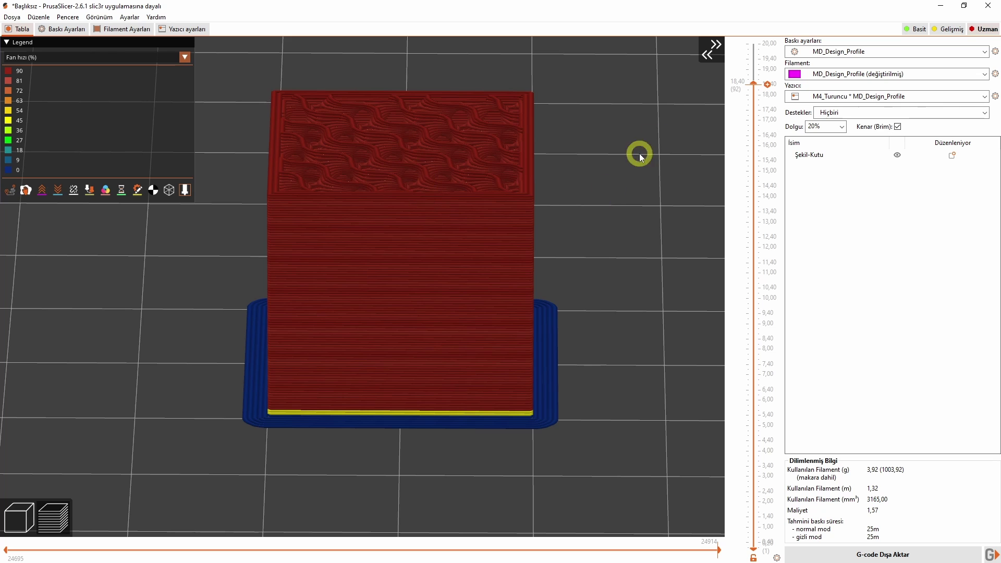
left_click_drag(754, 83, 753, 54)
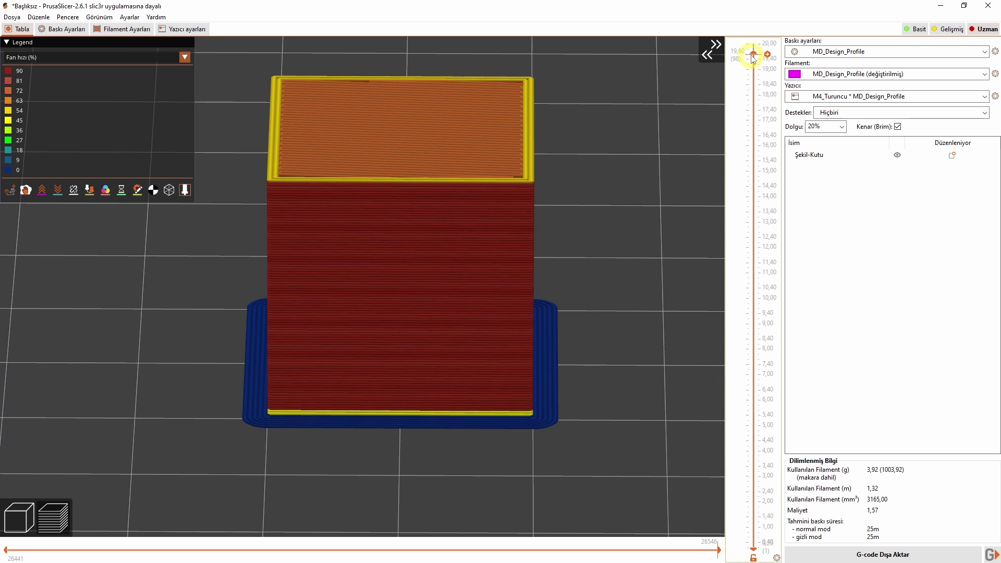
left_click(351, 119)
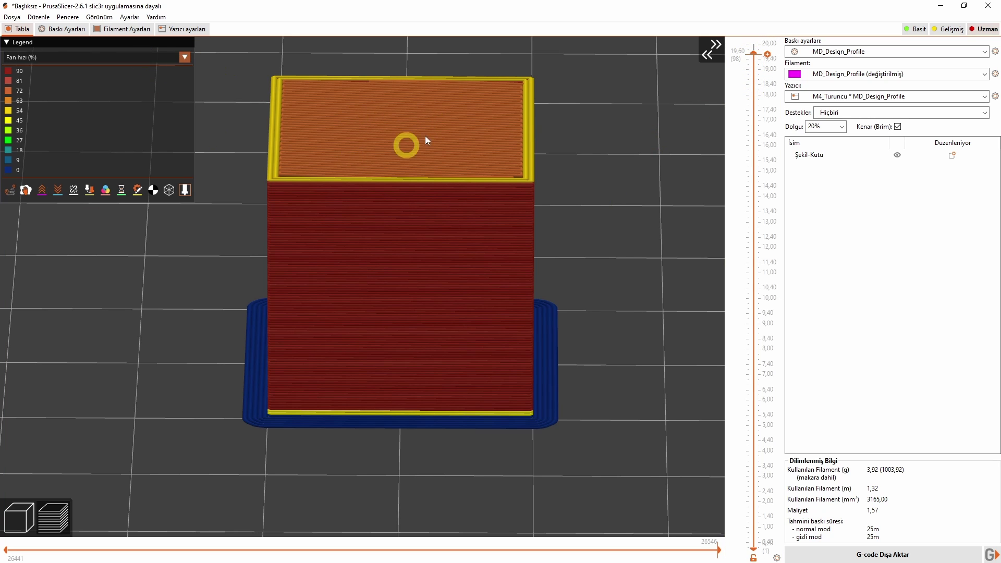
Enable dynamic fan speeds (Dinamik fan hızları) in the filament's cooling settings and set the 75% overlap speed to 80%.
left_click(123, 28)
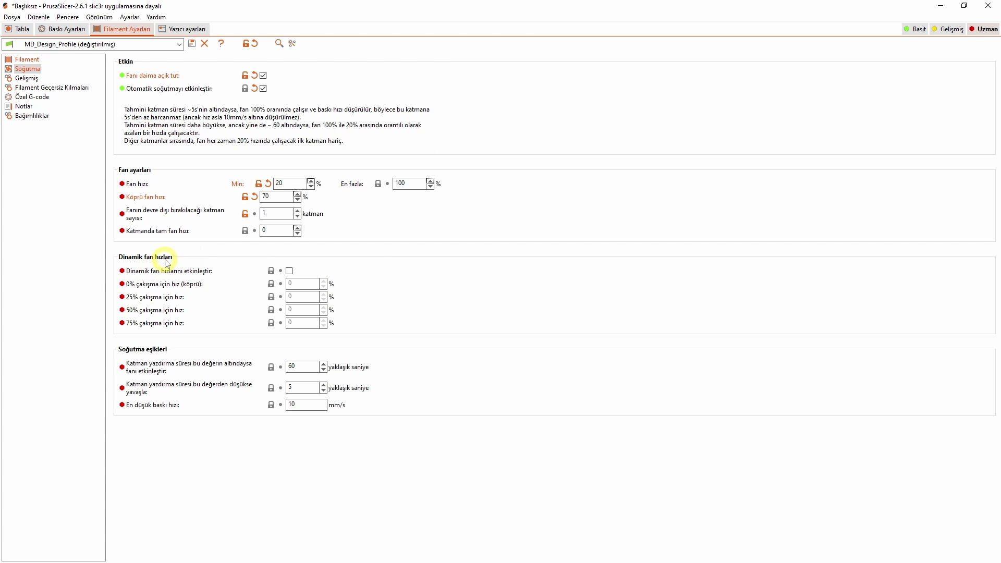
left_click(289, 271)
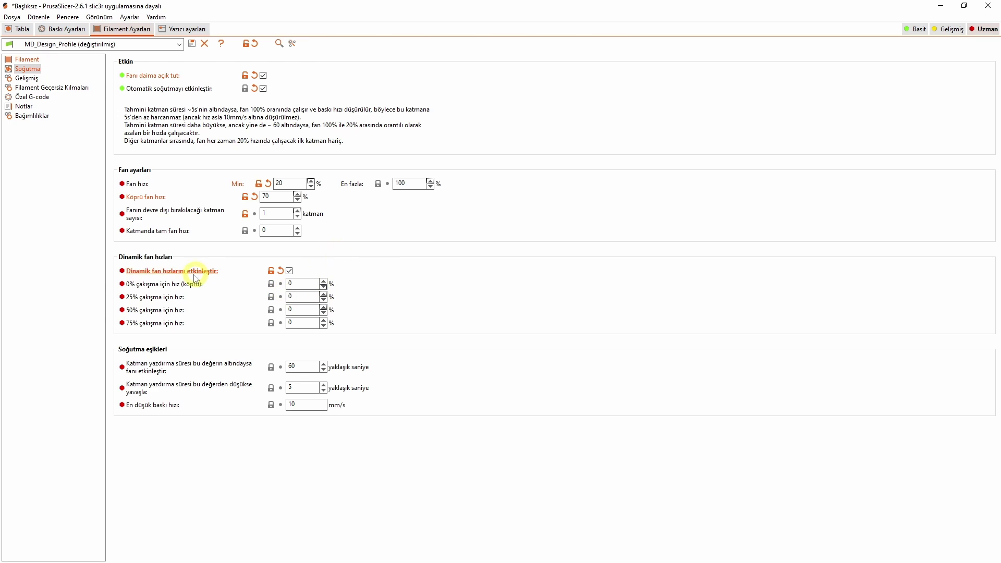
left_click(295, 322)
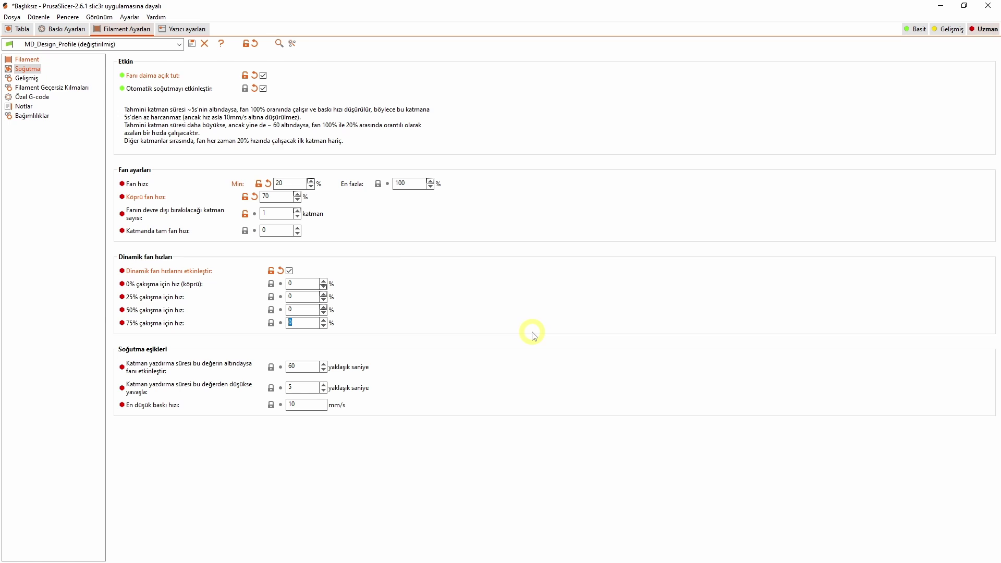
type("8")
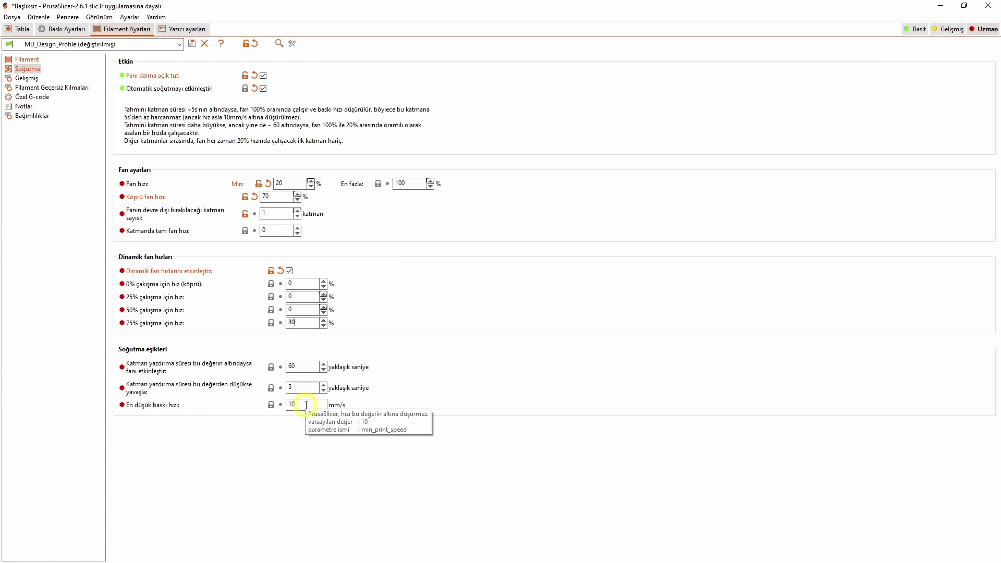
Enable the Z lift (Z kaldırma) override in the filament overrides and set it to 2 mm.
left_click(31, 78)
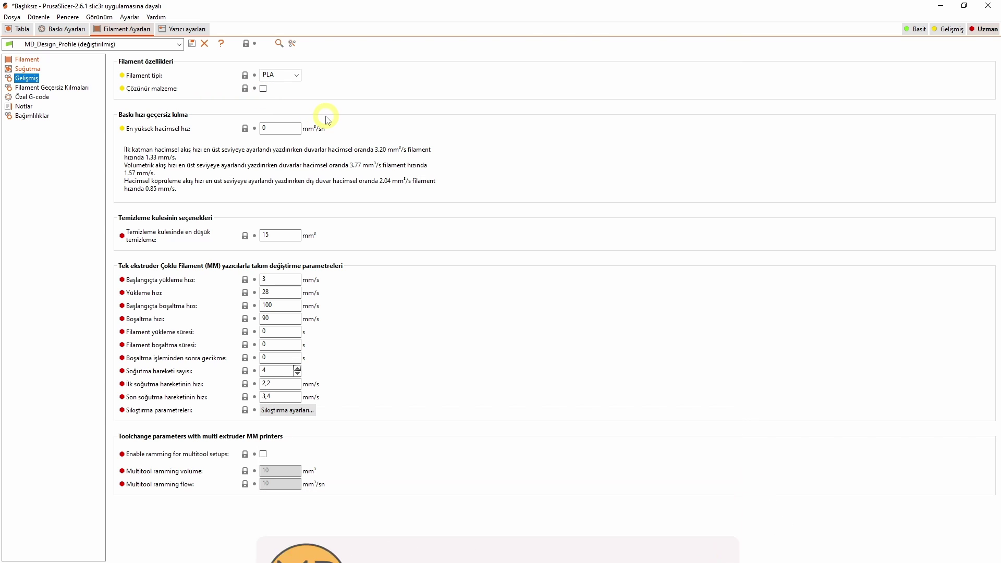
left_click(73, 87)
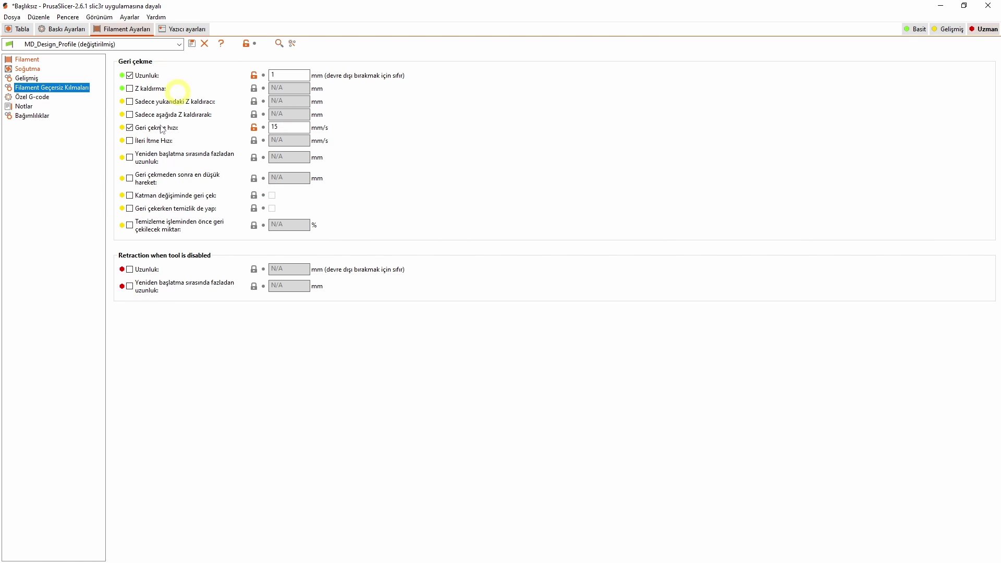
mouse_move(269, 202)
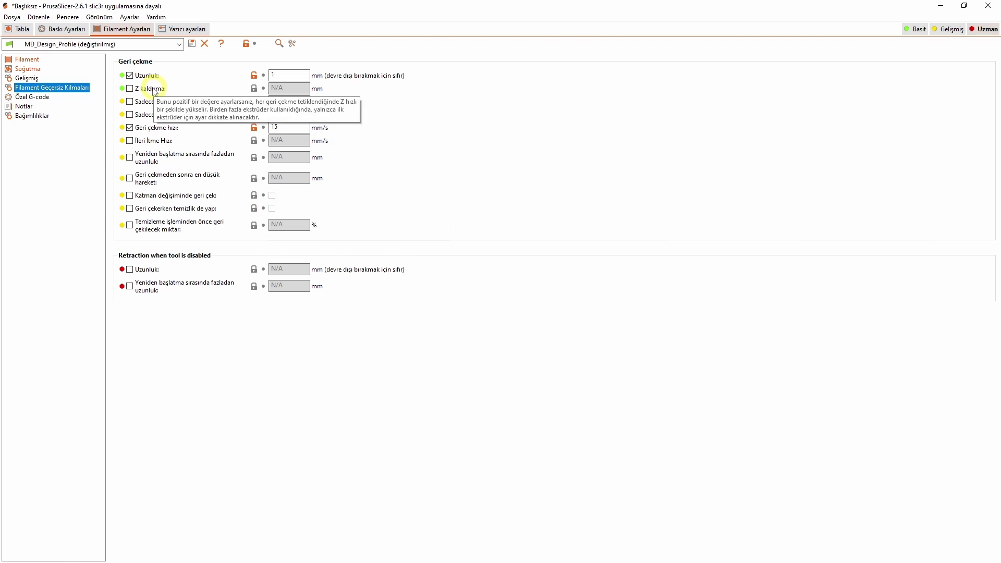
mouse_move(292, 74)
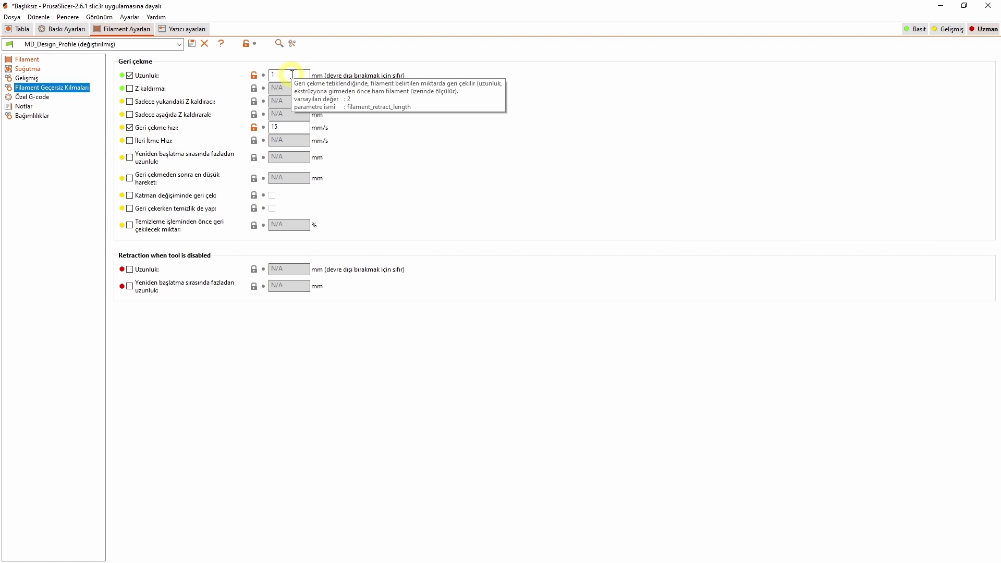
left_click(130, 89)
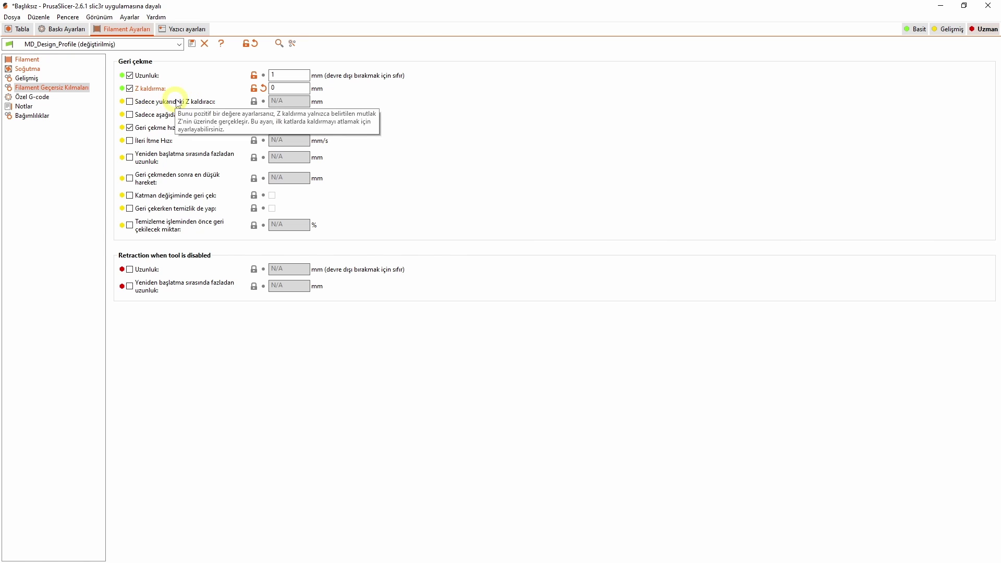
left_click(289, 88)
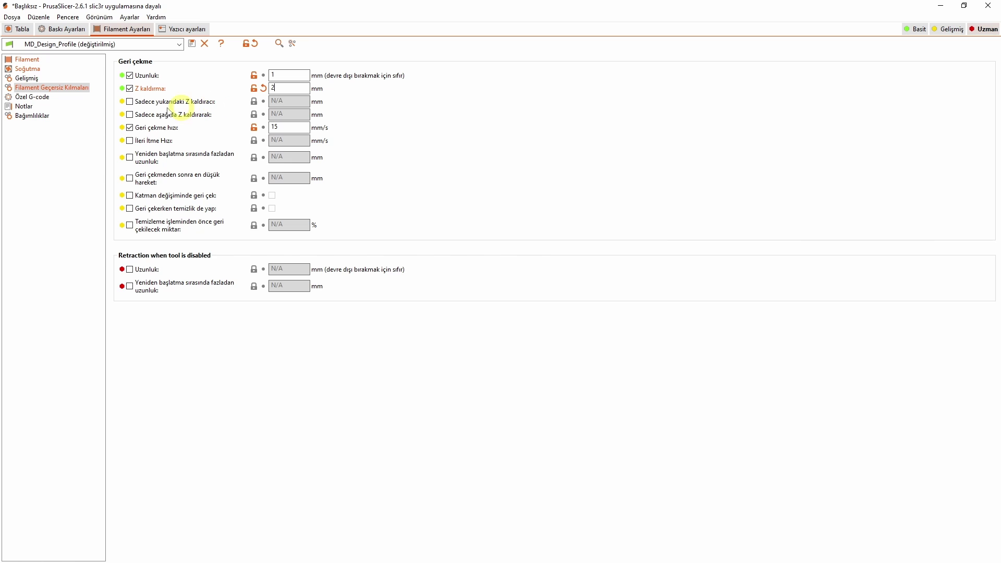
Restrict the Z lift with overrides to only above 2 mm and only below 5 mm.
left_click(129, 102)
double_click(275, 101)
type("2")
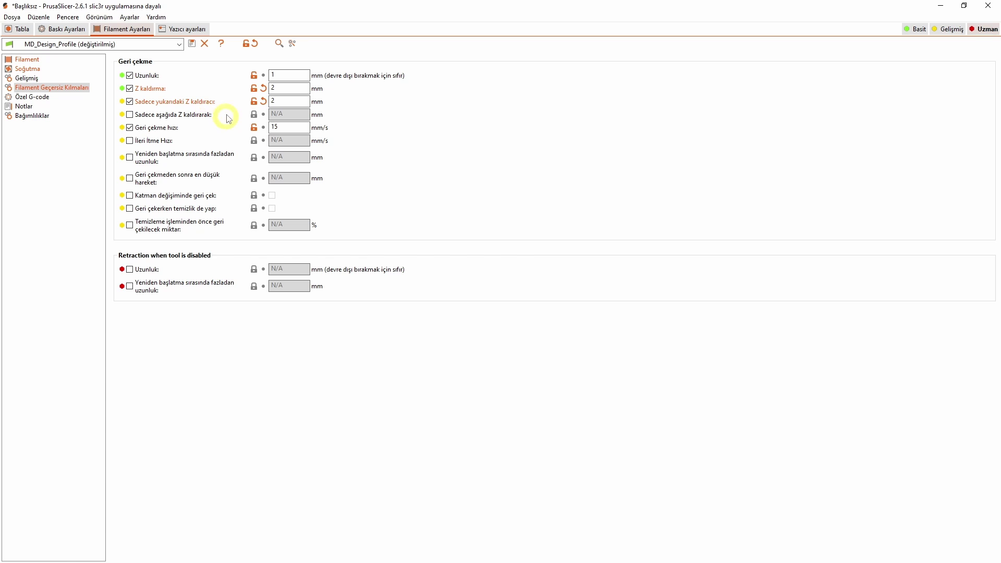
left_click(285, 102)
left_click(130, 115)
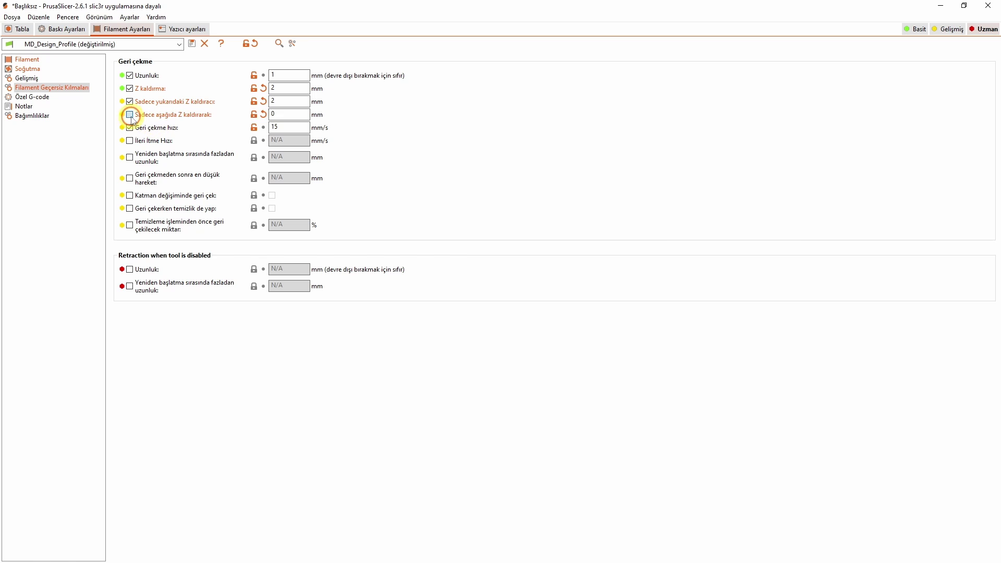
left_click(284, 119)
Enable the deretraction speed (İleri İtme Hızı) override and set it to 1 mm/s.
left_click(130, 141)
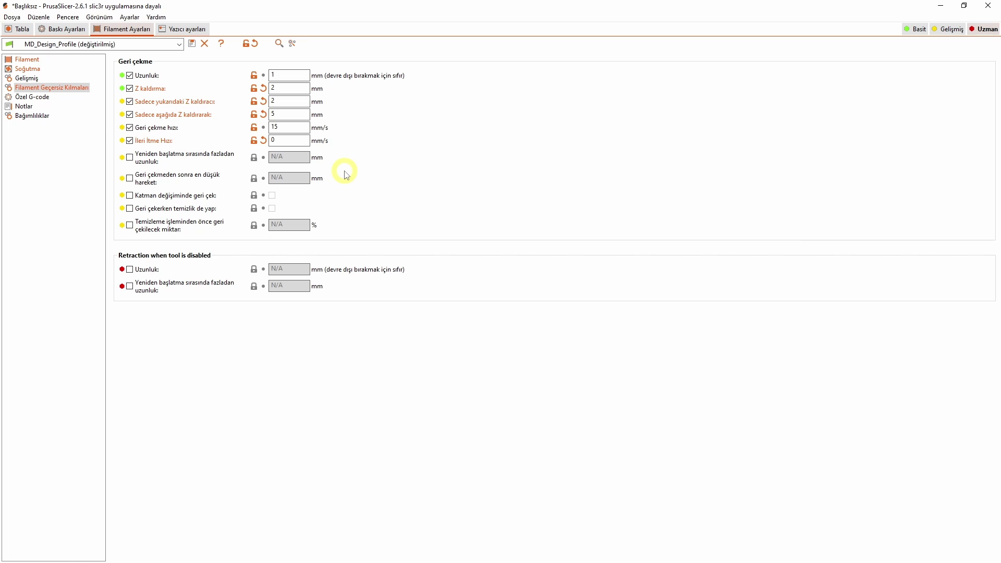
double_click(276, 141)
type("1")
left_click(274, 126)
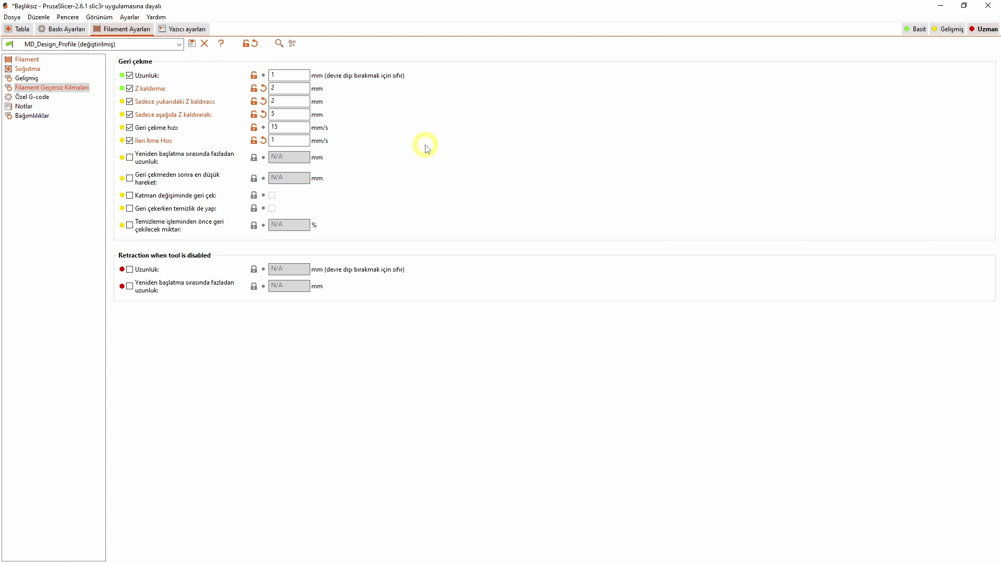
Override retraction on layer change (Katman değişiminde geri çek), leaving it off, and turn on wiping while retracting (Geri çekerken temizlik de yap).
left_click(130, 195)
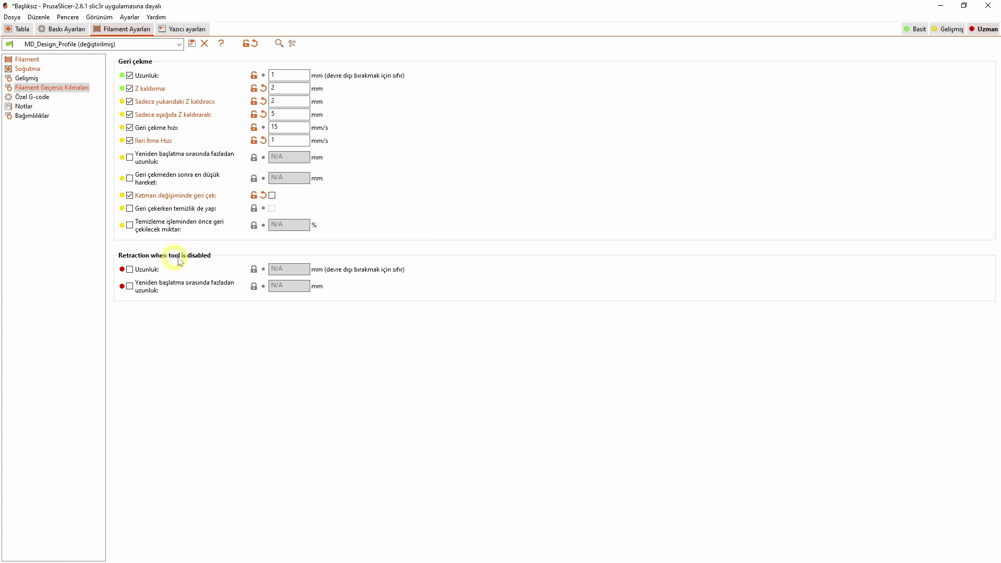
left_click(130, 209)
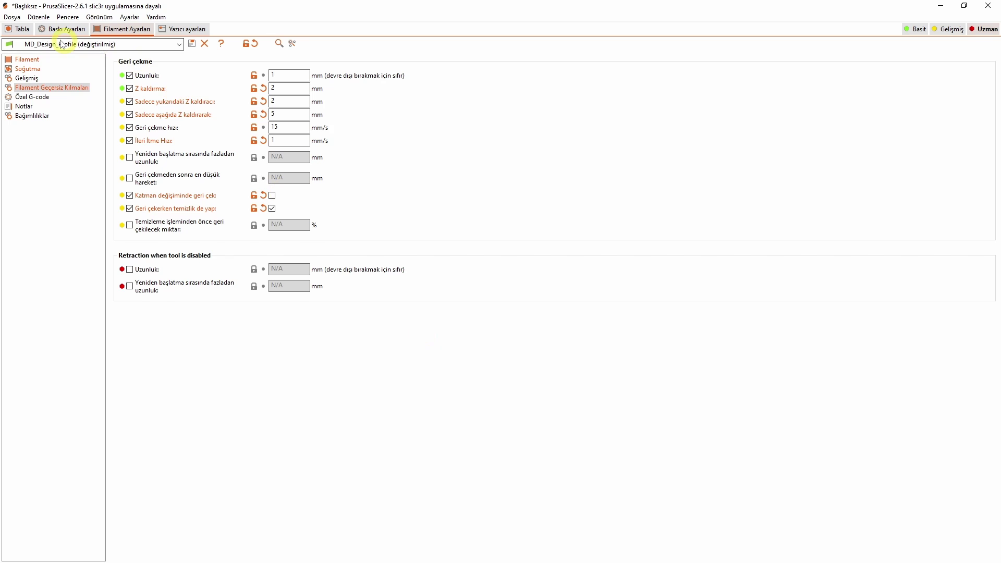
Slice the box again and step through the nozzle moves of the 19.60 mm layer.
left_click(61, 29)
left_click(8, 30)
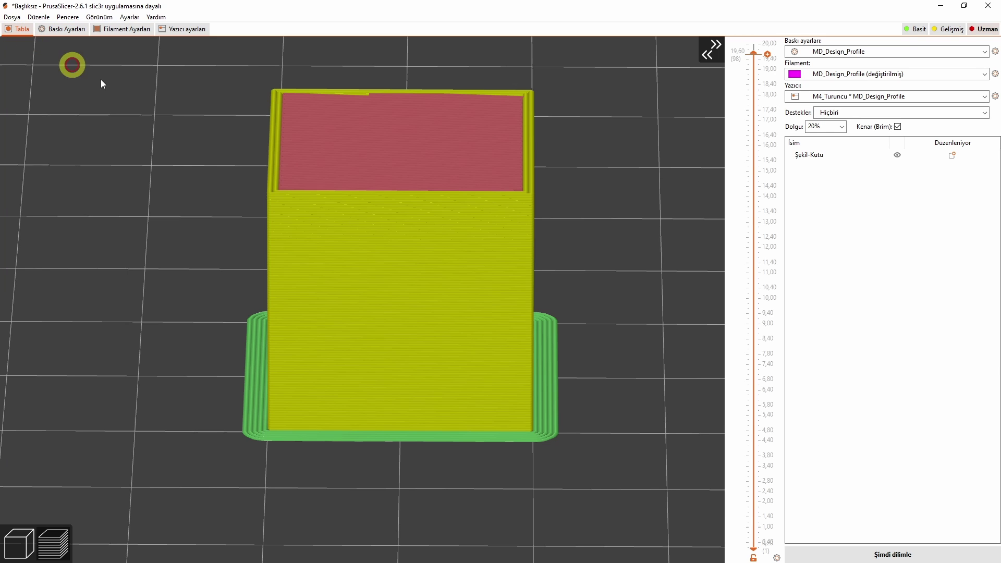
left_click(863, 556)
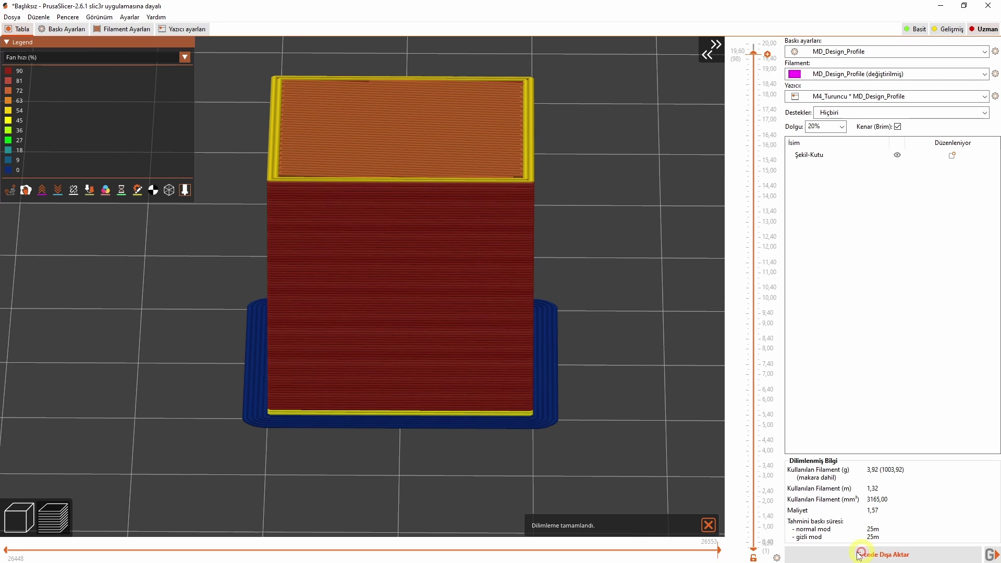
left_click_drag(186, 556, 710, 544)
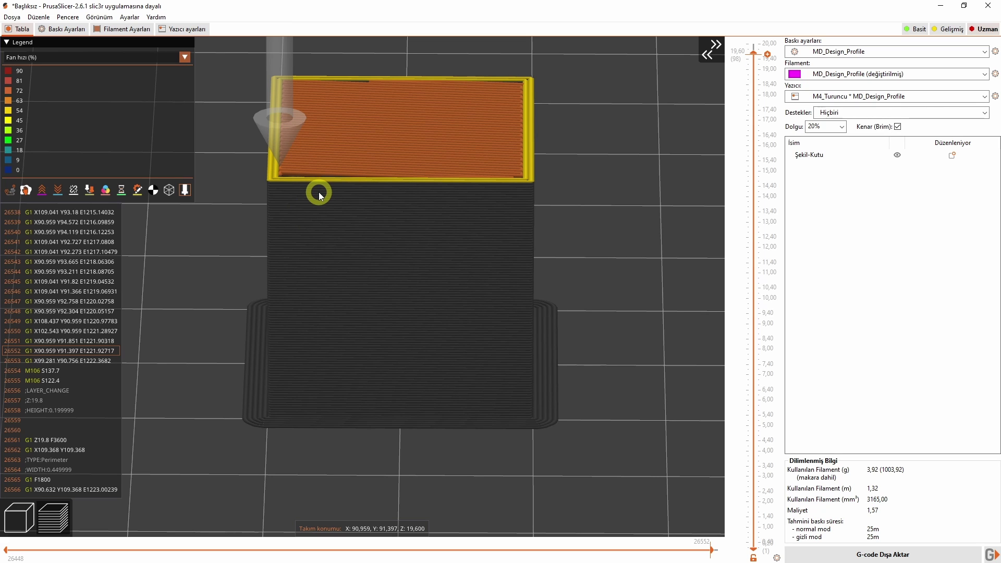
Enable the override for the retraction amount before wiping and show the filament's custom G-code (Özel G-code).
left_click(134, 29)
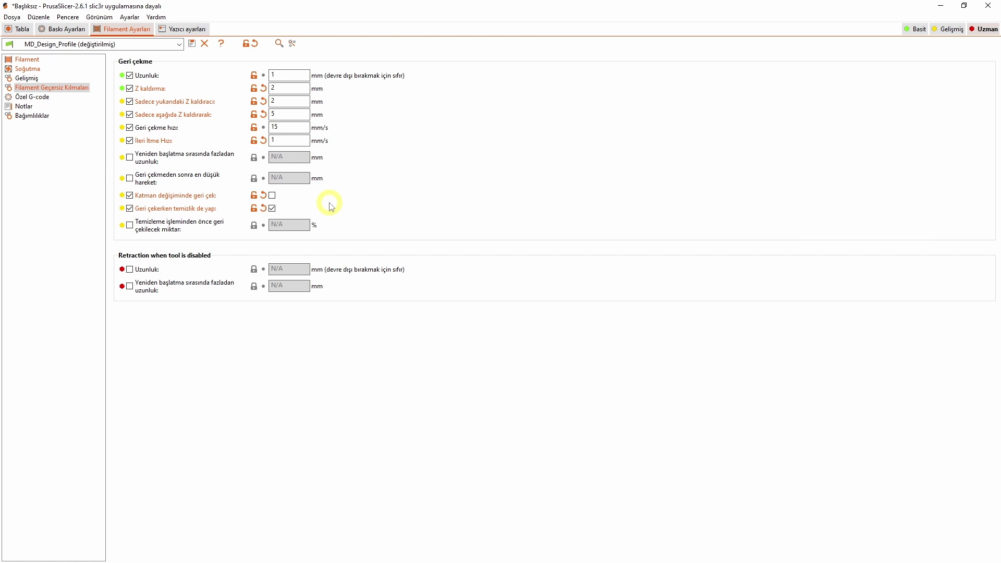
left_click(129, 225)
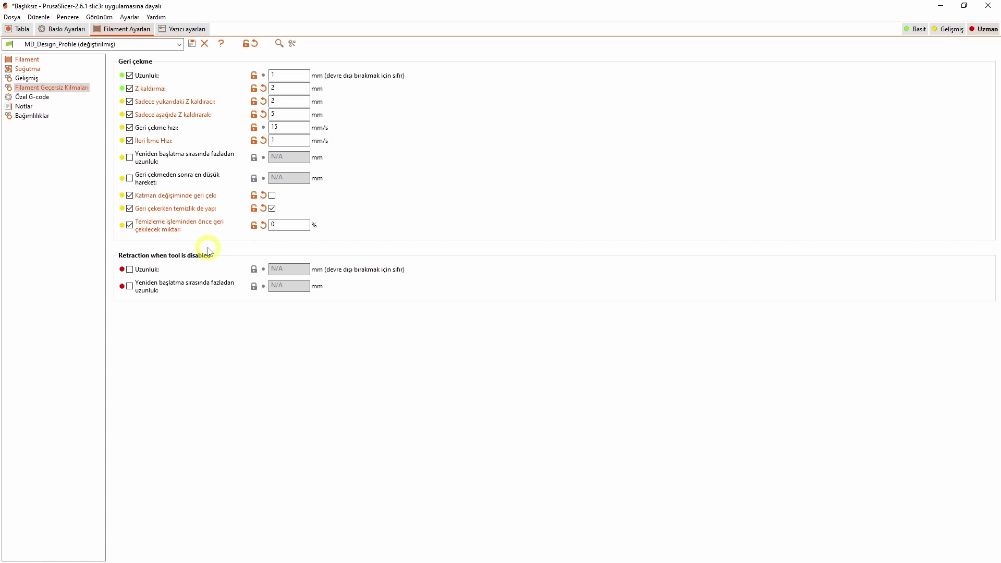
double_click(273, 225)
left_click(32, 97)
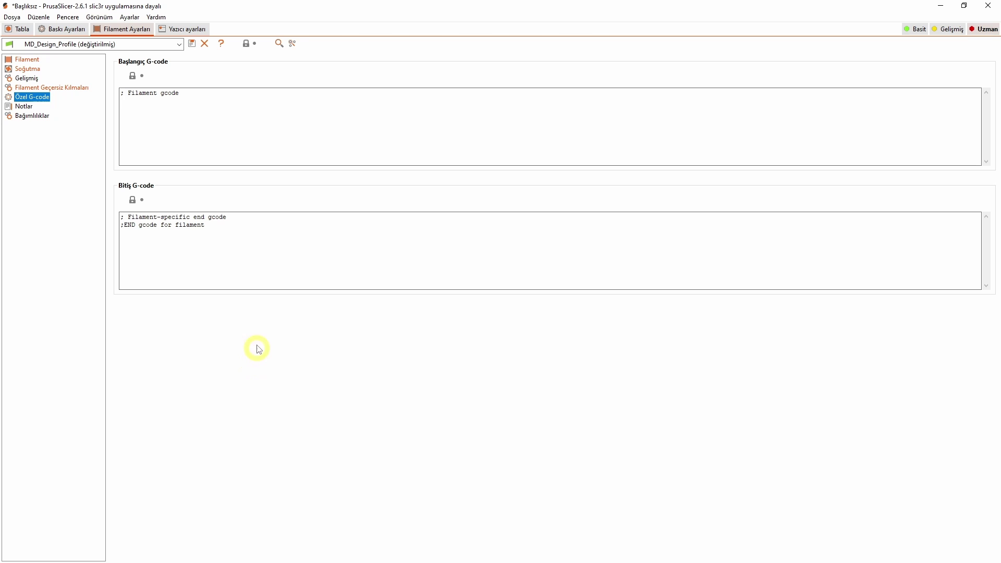